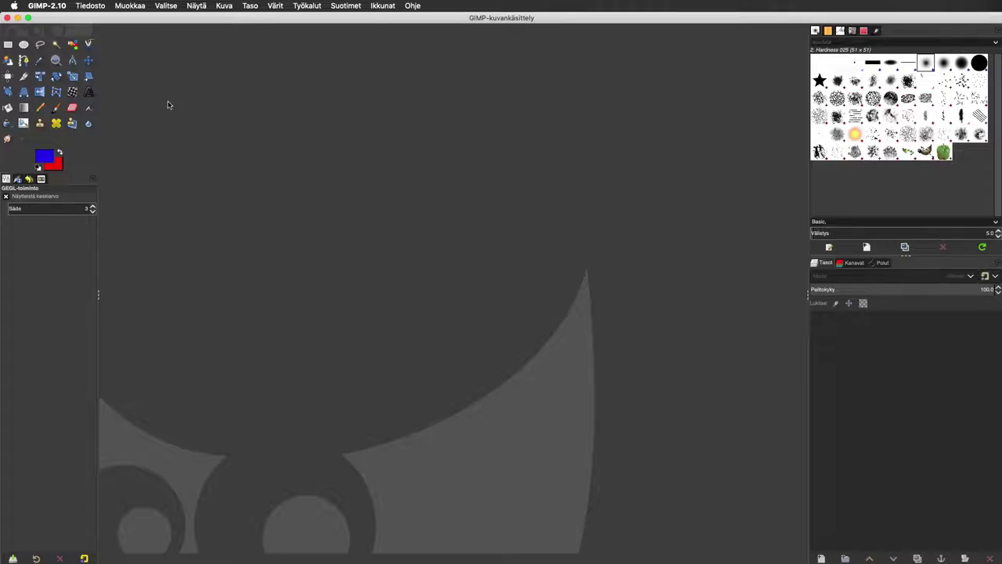
Open barn.jpg (1900×1258) via Tiedosto > Avaa as the card's base image
{"action": "left_click", "coordinate": [84, 8]}
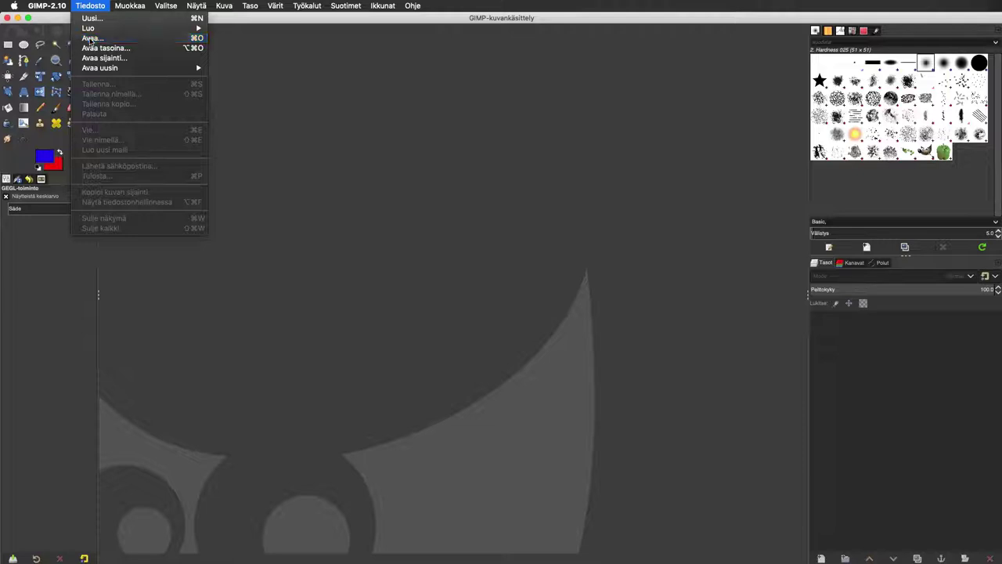
{"action": "left_click", "coordinate": [91, 39]}
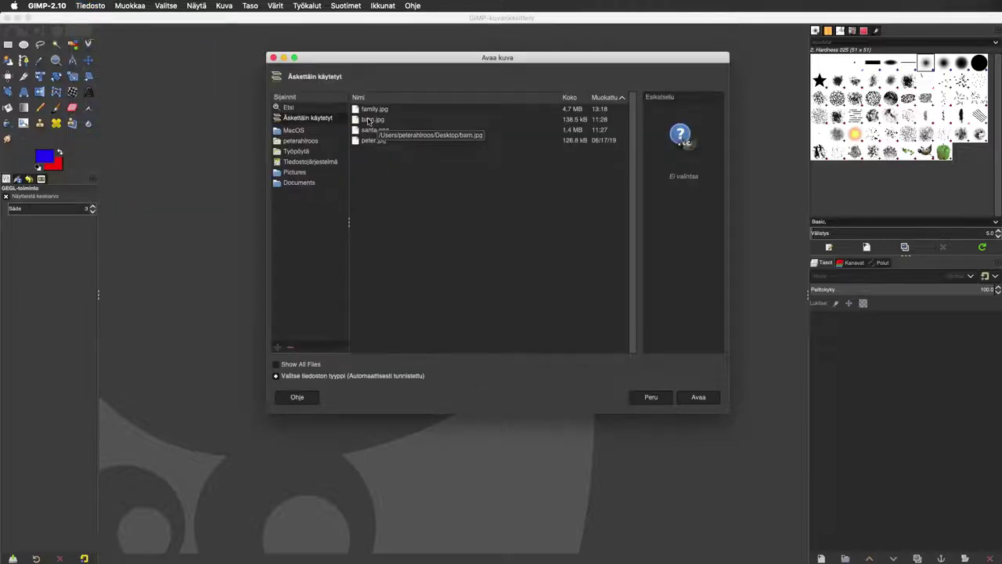
{"action": "left_click", "coordinate": [368, 121]}
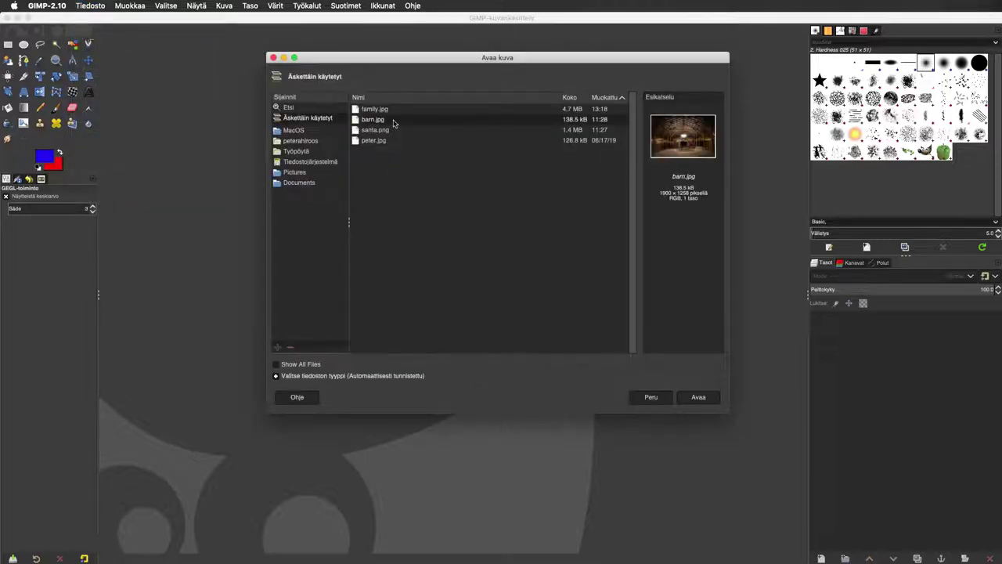
{"action": "left_click", "coordinate": [698, 398]}
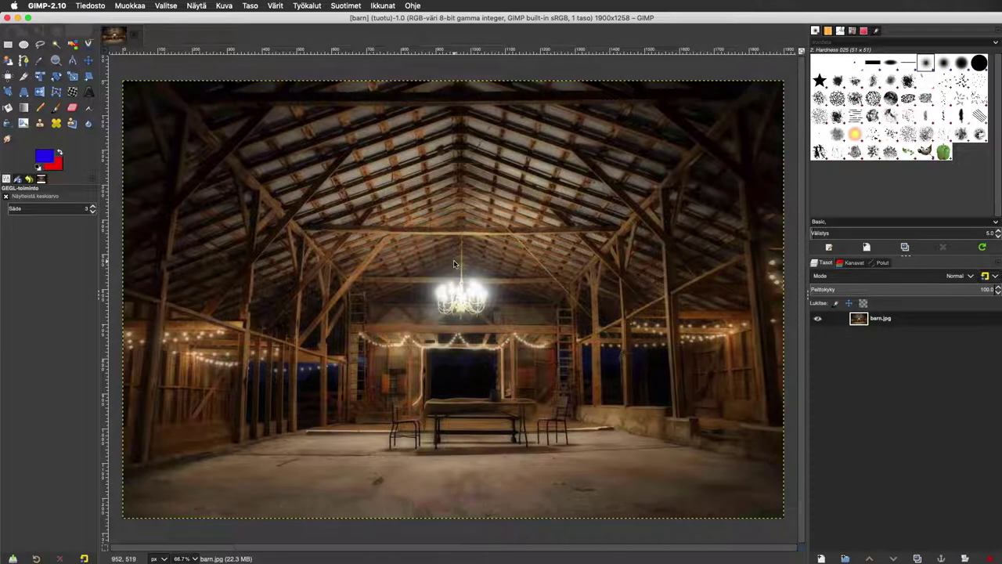
Add santa.png as a layer above the barn and move it toward the lower right
{"action": "left_click", "coordinate": [89, 7]}
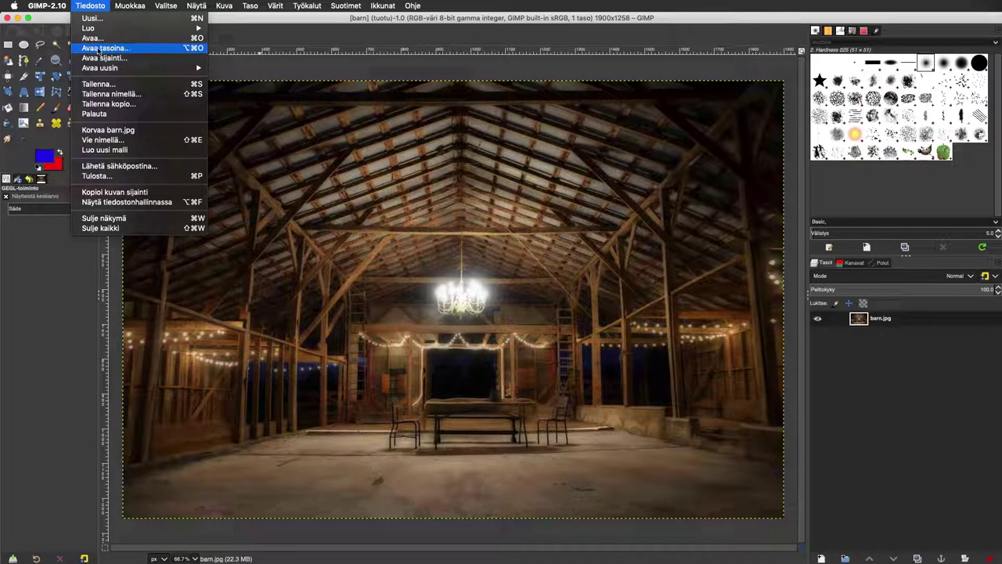
{"action": "left_click", "coordinate": [99, 48]}
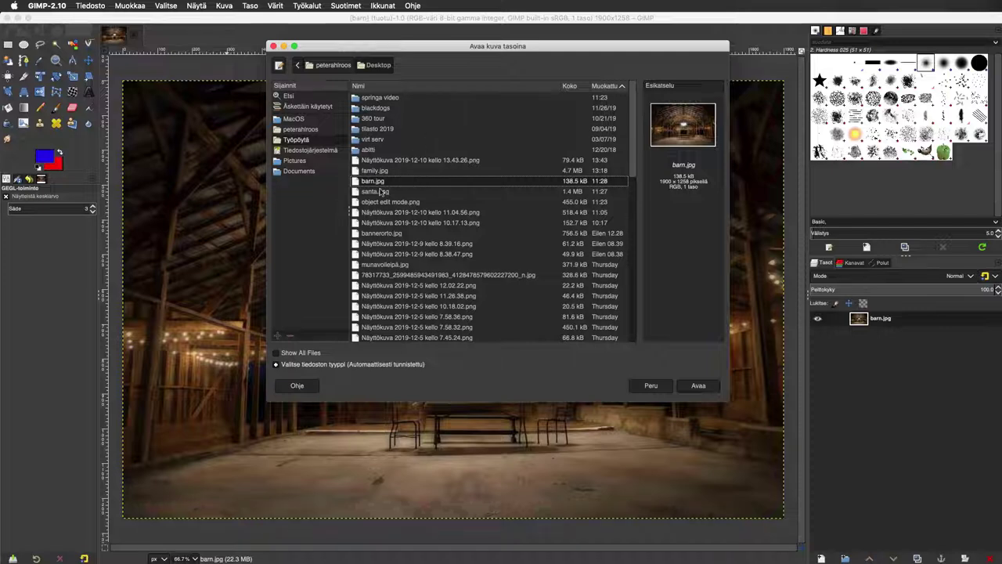
{"action": "left_click", "coordinate": [378, 191]}
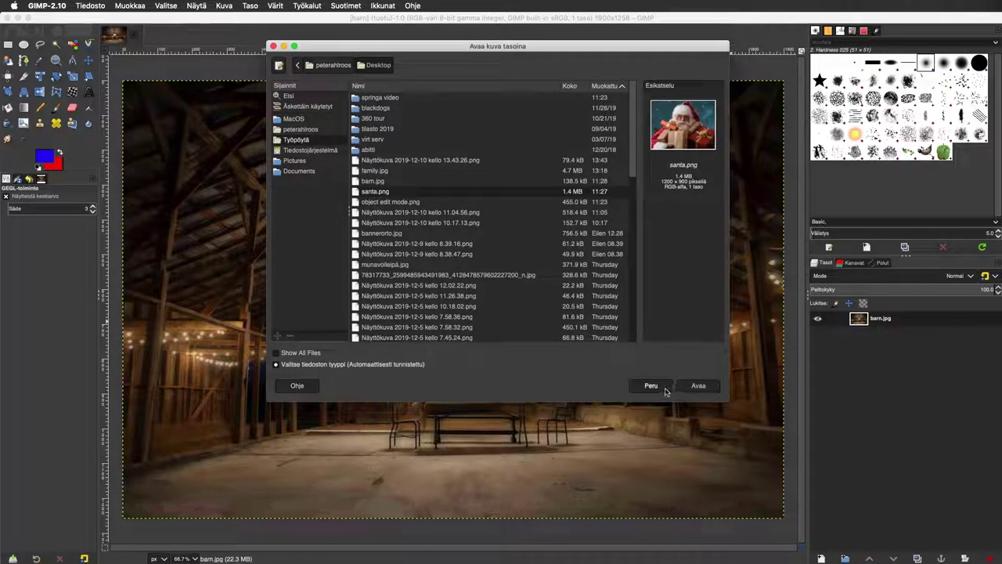
{"action": "left_click", "coordinate": [698, 385]}
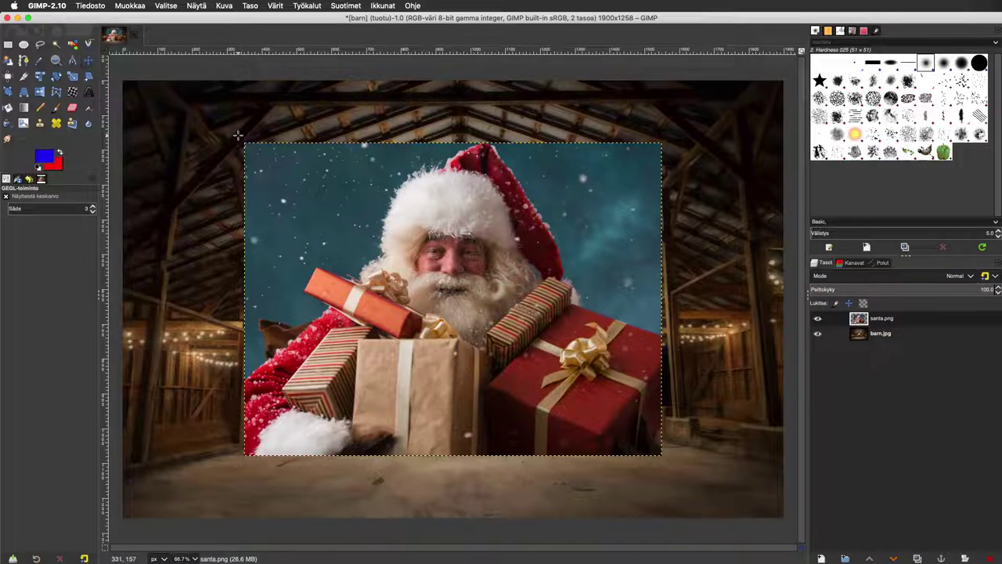
{"action": "key", "text": "m"}
{"action": "left_click_drag", "start_coordinate": [327, 207], "coordinate": [463, 278]}
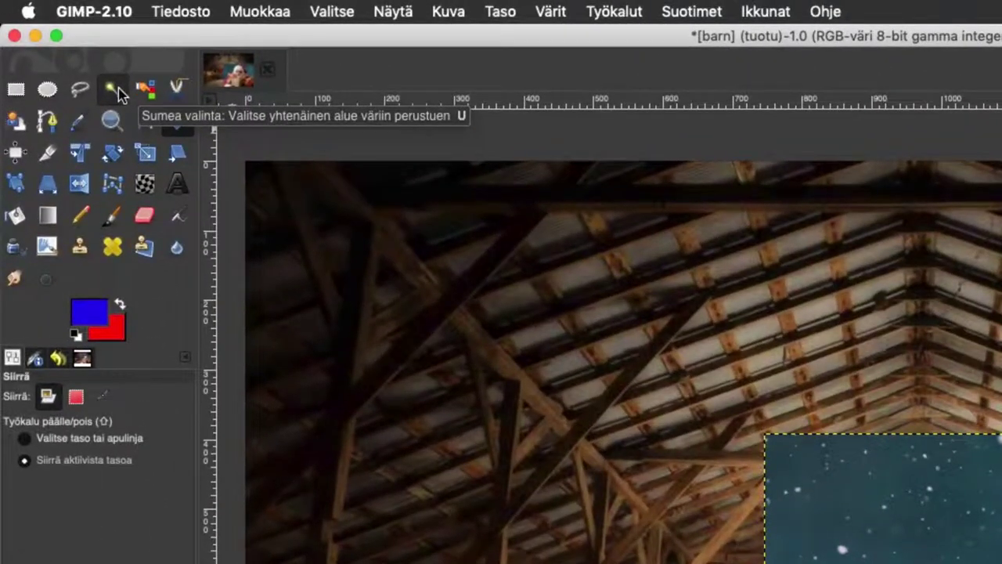
Fuzzy-select Santa's teal backdrop at threshold 13, including near the hat, and delete it
{"action": "left_click", "coordinate": [116, 91]}
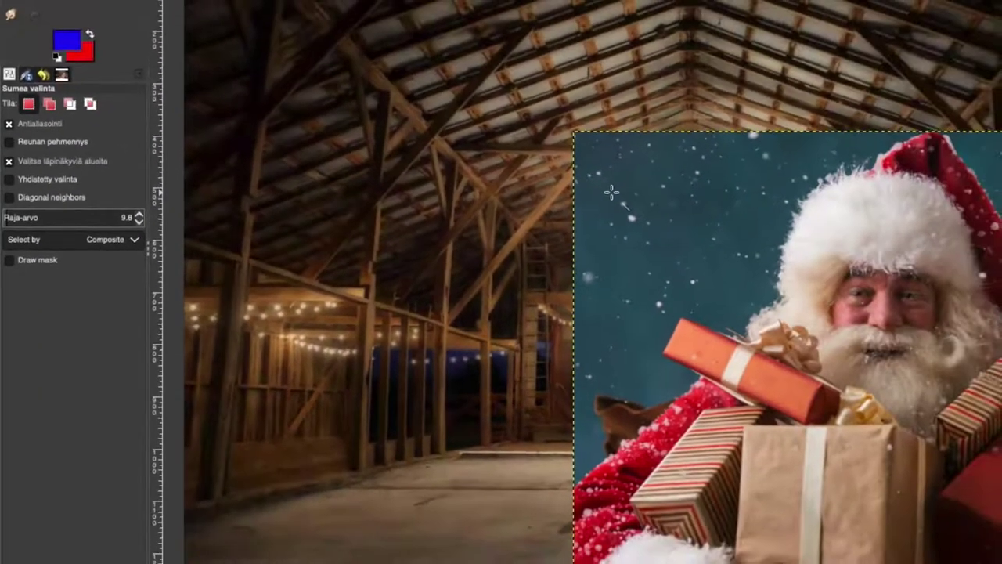
{"action": "left_click", "coordinate": [612, 192]}
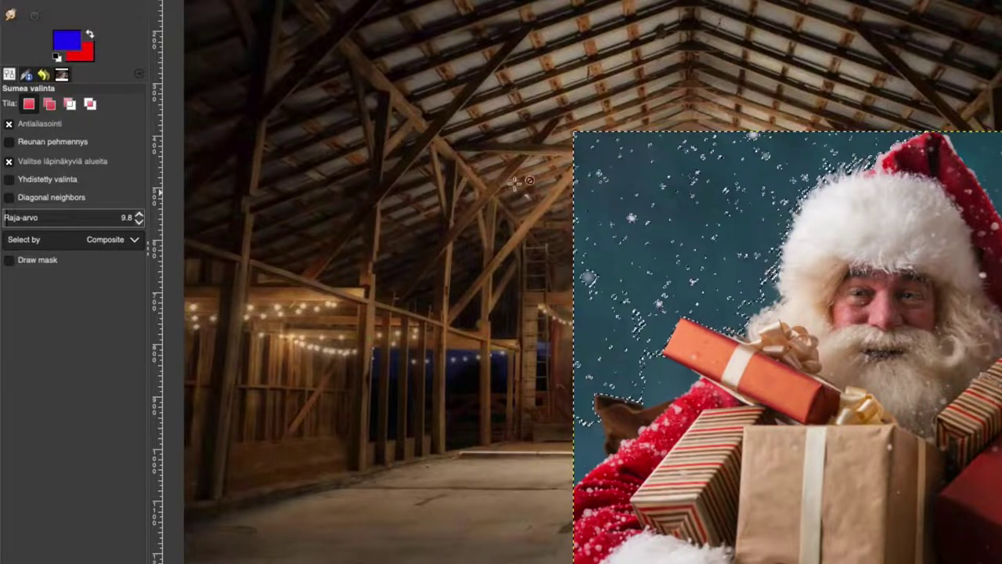
{"action": "left_click_drag", "start_coordinate": [100, 222], "coordinate": [117, 217]}
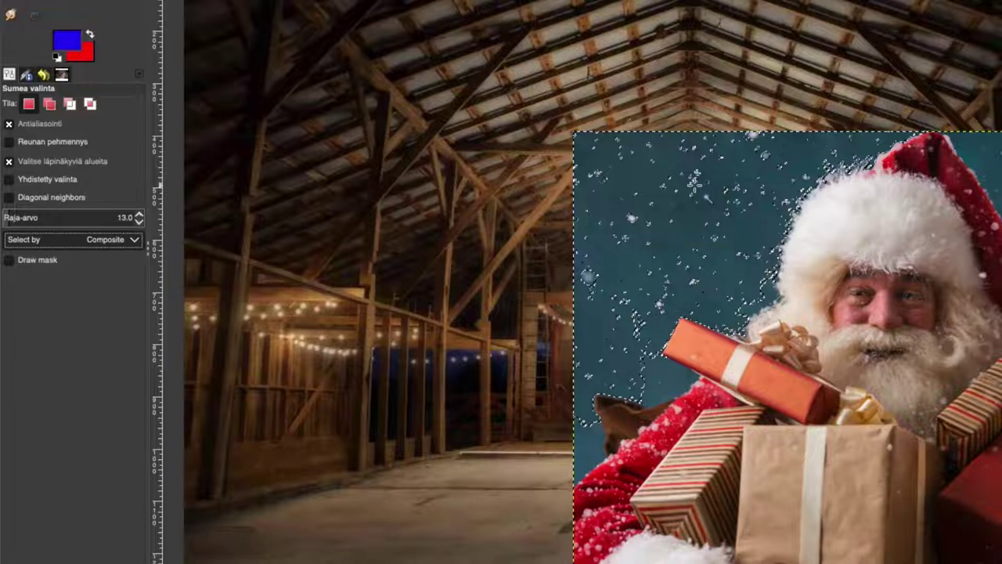
{"action": "key", "text": "shift"}
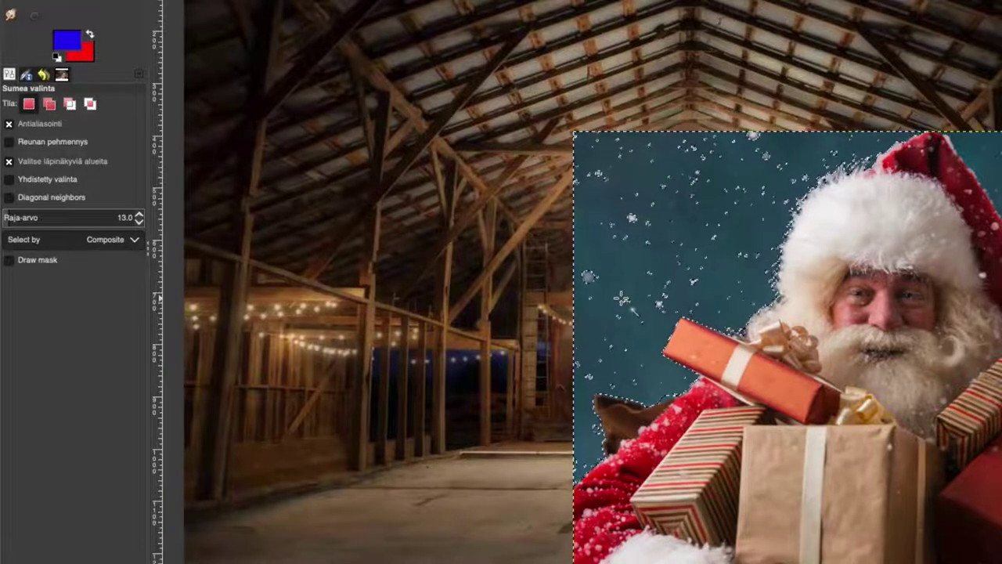
{"action": "key", "text": "Delete"}
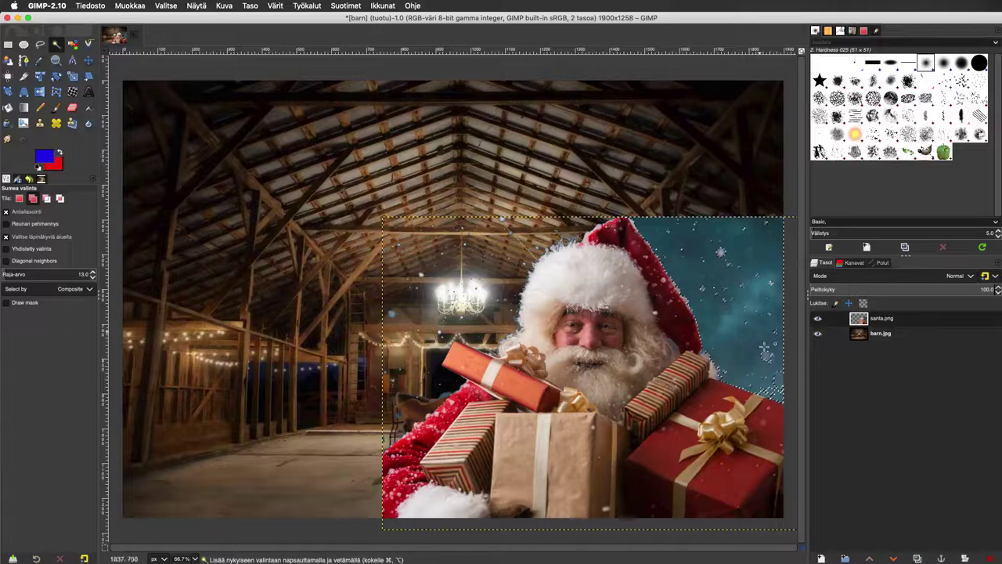
{"action": "left_click", "coordinate": [777, 386], "text": "shift"}
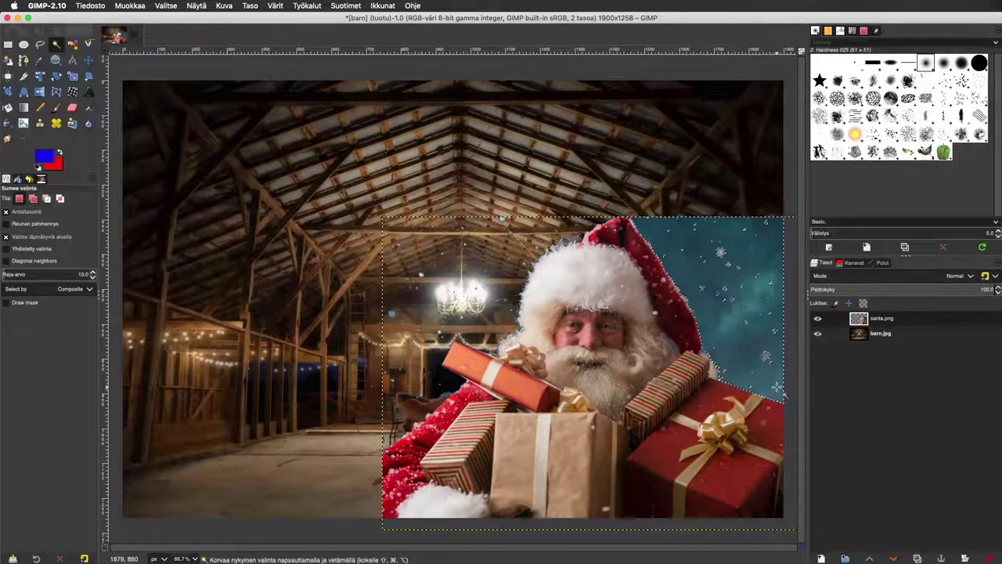
{"action": "key", "text": "Delete"}
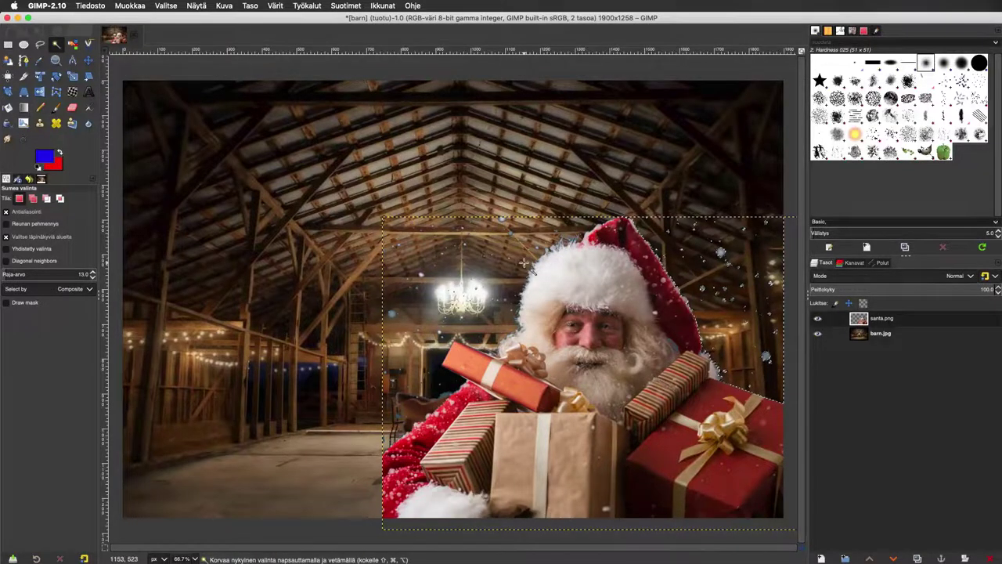
{"action": "key", "text": "f"}
{"action": "key", "text": "ctrl+a"}
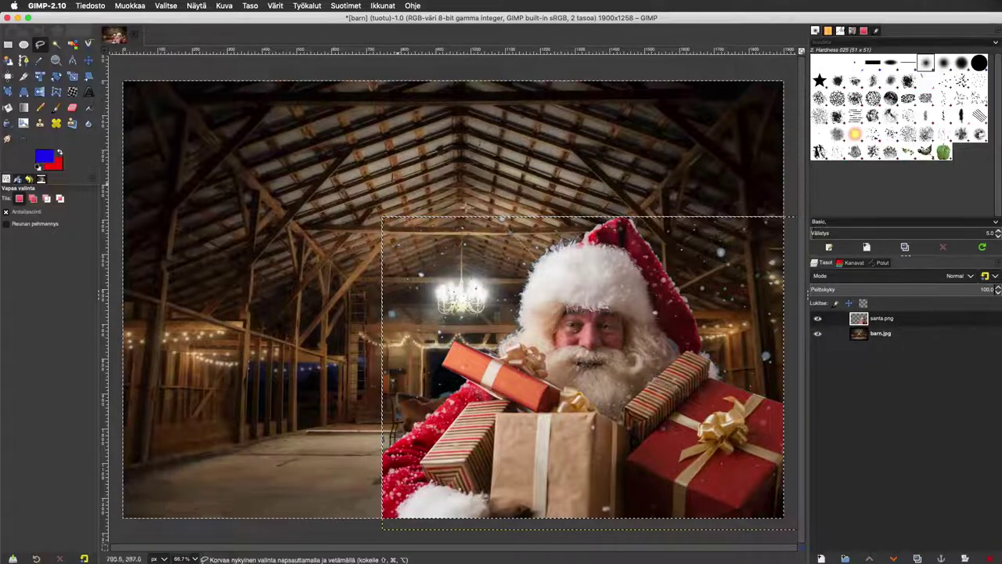
Free-select the leftover snow specks left and right of Santa's hat and erase them
{"action": "mouse_move", "coordinate": [546, 227]}
{"action": "left_mouse_down"}
{"action": "mouse_move", "coordinate": [490, 328]}
{"action": "mouse_move", "coordinate": [404, 422]}
{"action": "mouse_move", "coordinate": [362, 352]}
{"action": "mouse_move", "coordinate": [350, 255]}
{"action": "mouse_move", "coordinate": [529, 195]}
{"action": "left_mouse_up"}
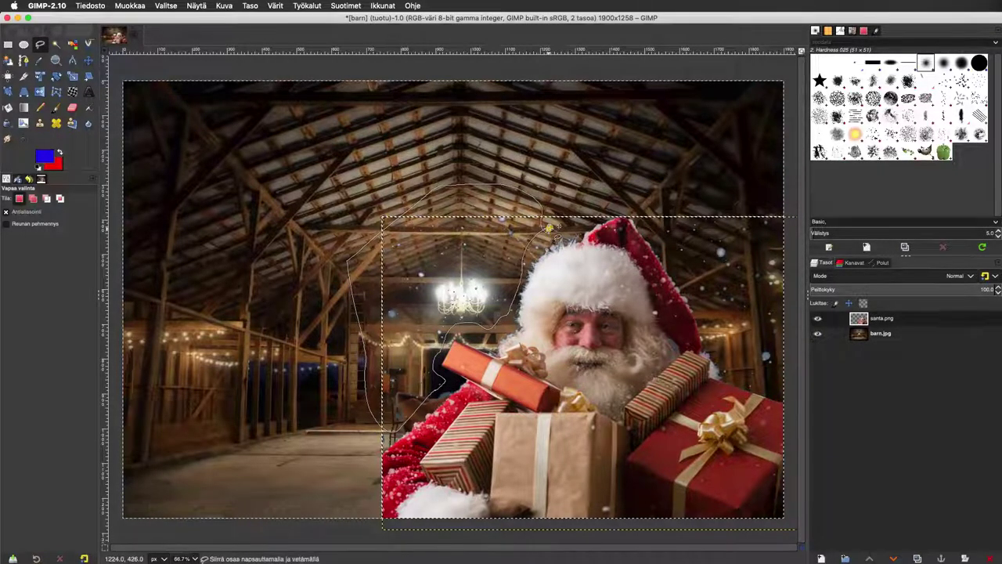
{"action": "left_click", "coordinate": [549, 228]}
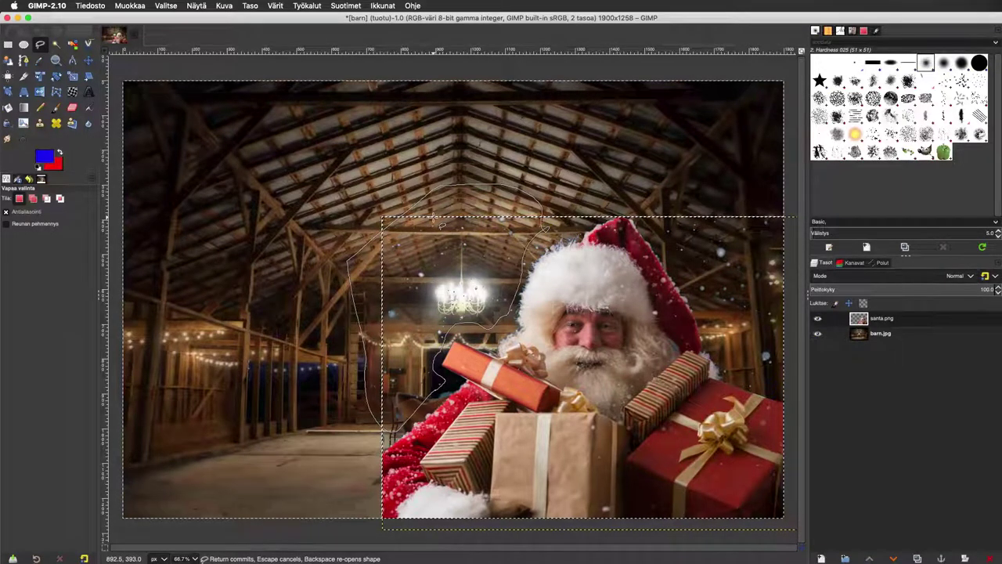
{"action": "key", "text": "Return"}
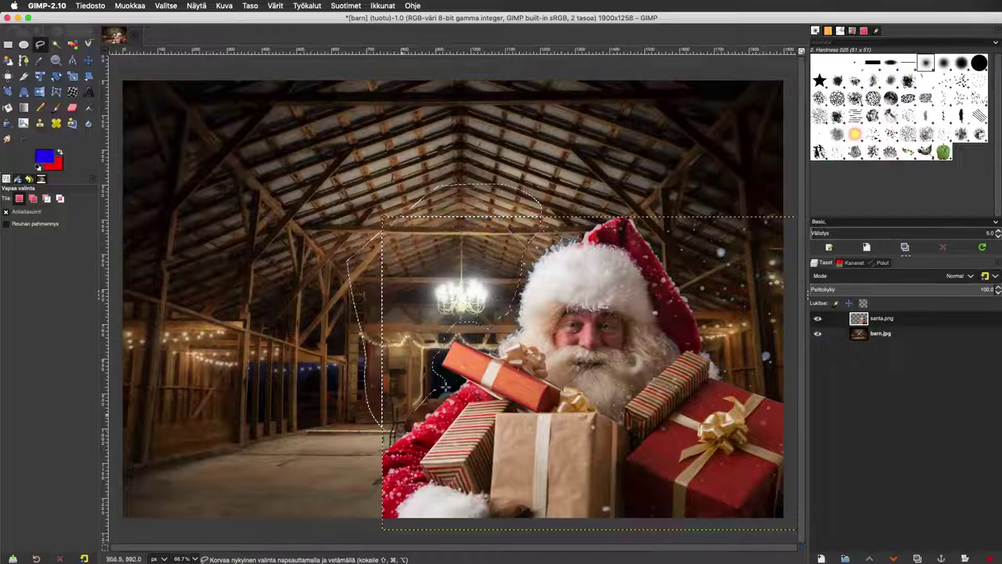
{"action": "mouse_move", "coordinate": [655, 227]}
{"action": "left_mouse_down"}
{"action": "mouse_move", "coordinate": [736, 380]}
{"action": "mouse_move", "coordinate": [764, 396]}
{"action": "mouse_move", "coordinate": [793, 369]}
{"action": "mouse_move", "coordinate": [795, 225]}
{"action": "mouse_move", "coordinate": [704, 190]}
{"action": "mouse_move", "coordinate": [652, 223]}
{"action": "left_mouse_up"}
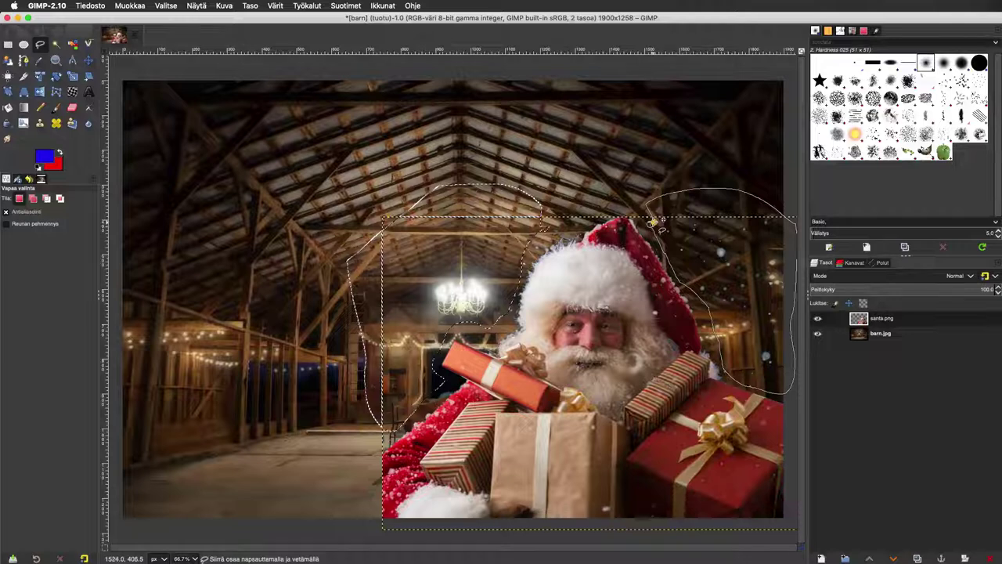
{"action": "key", "text": "Return"}
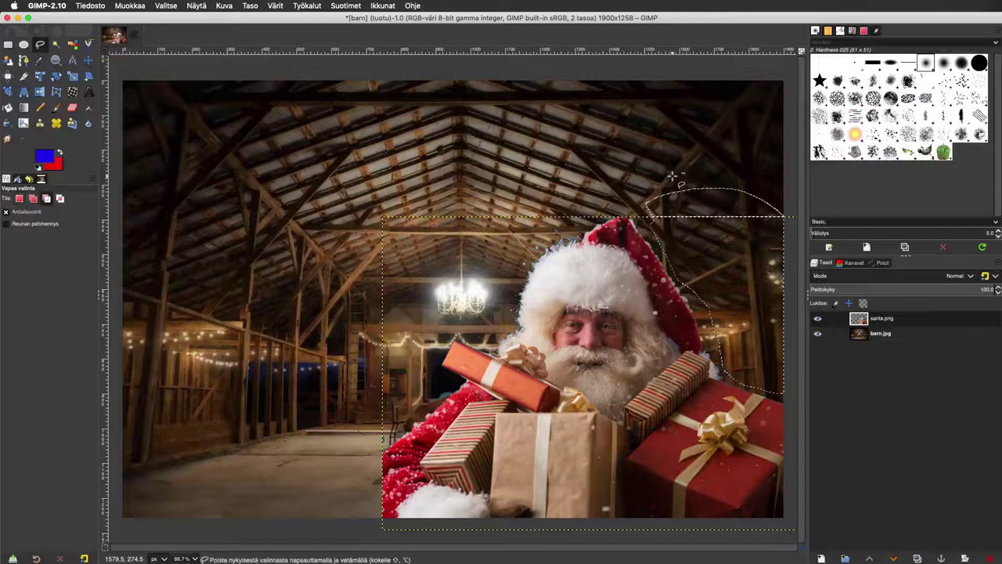
{"action": "key", "text": "ctrl+shift+a"}
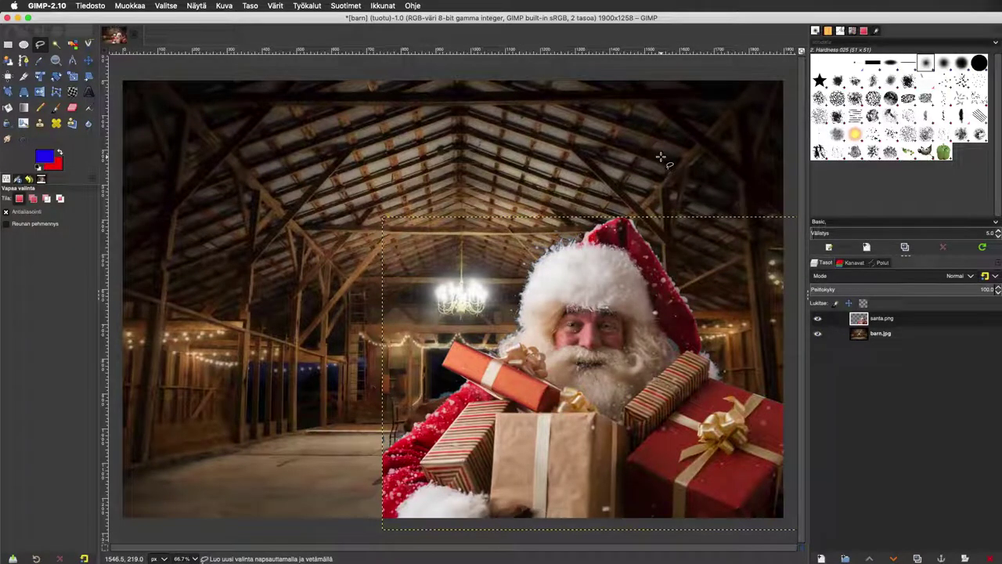
{"action": "left_click", "coordinate": [88, 6]}
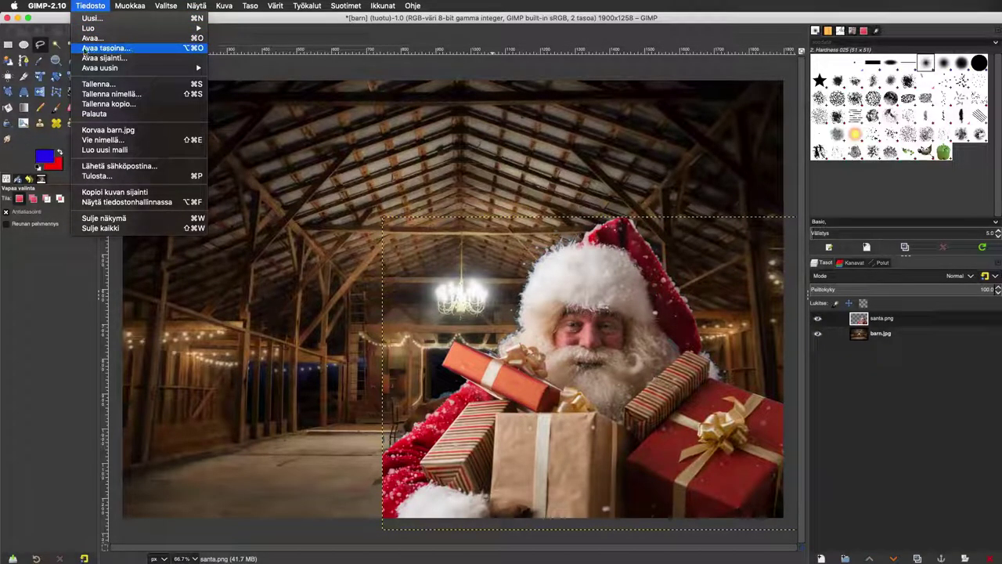
Add family.jpg as the top layer and zoom out to see the whole card
{"action": "left_click", "coordinate": [85, 48]}
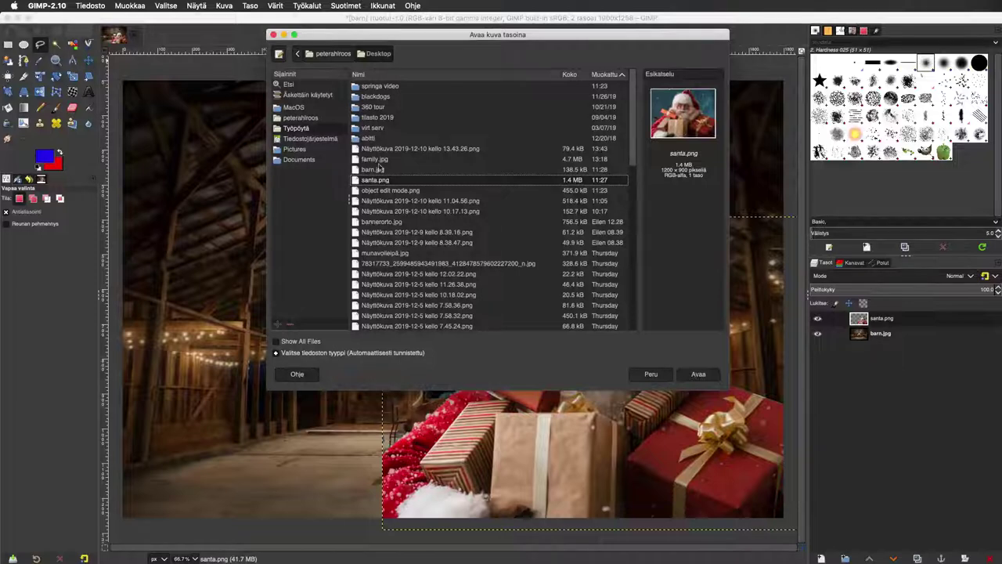
{"action": "double_click", "coordinate": [377, 159]}
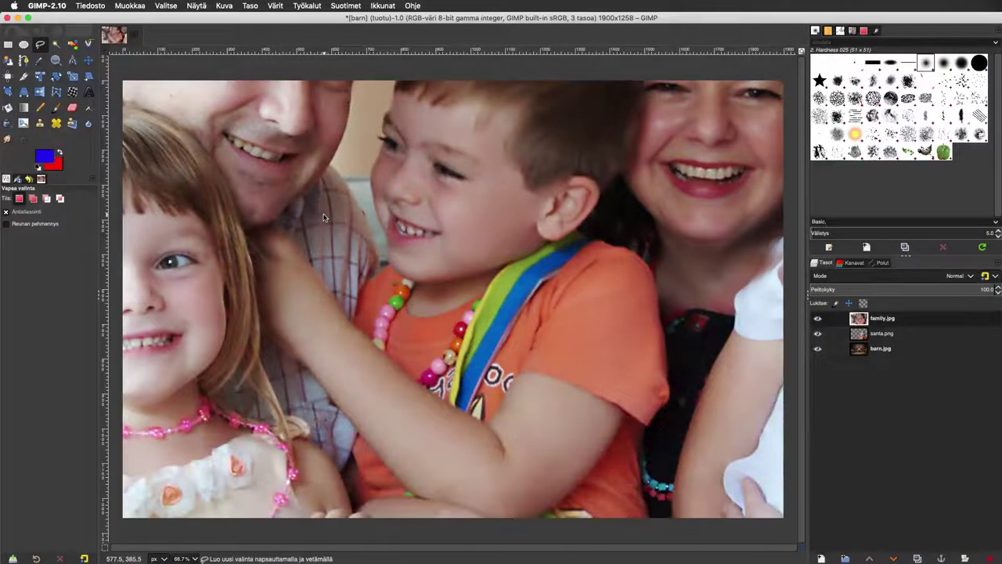
{"action": "key", "text": "minus"}
{"action": "key", "text": "minus"}
{"action": "key", "text": "minus"}
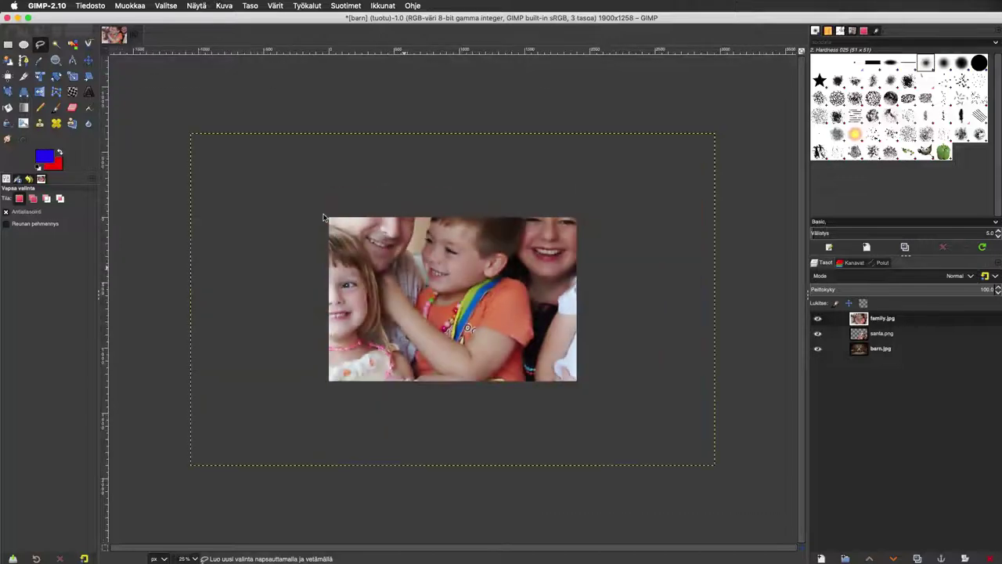
{"action": "key", "text": "minus"}
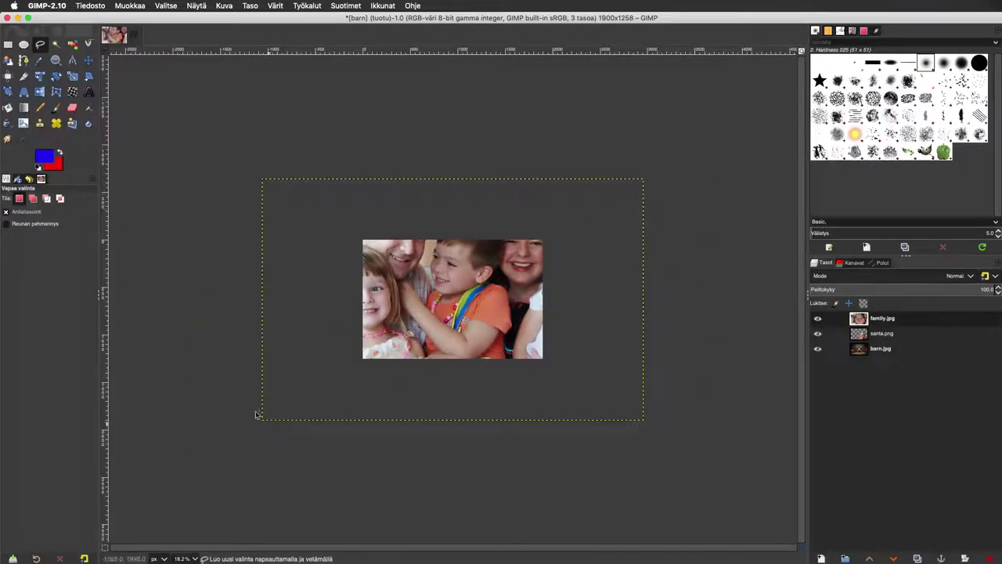
{"action": "left_click", "coordinate": [72, 76]}
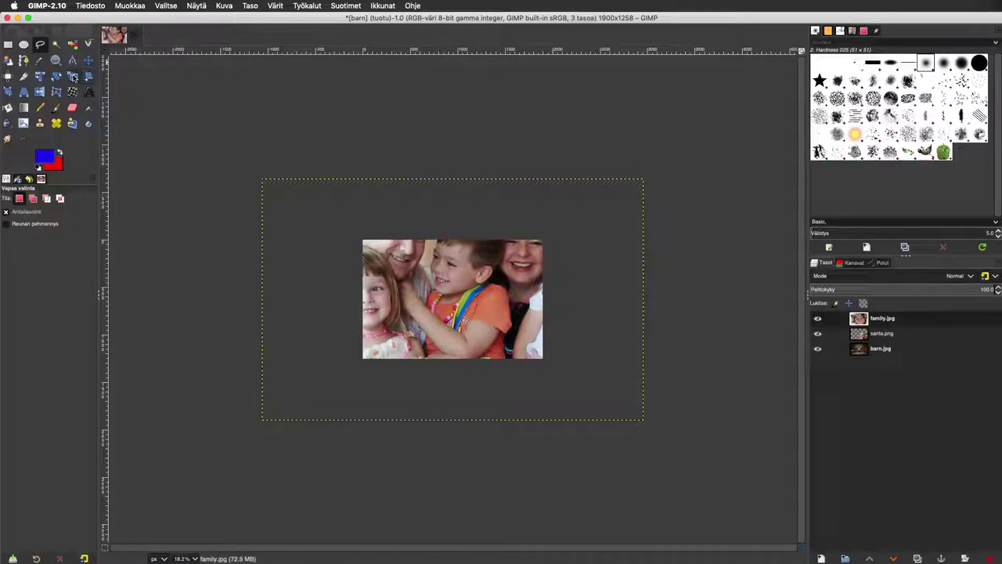
Scale the family photo down and lower its layer opacity to 41.8
{"action": "left_click_drag", "start_coordinate": [267, 182], "coordinate": [519, 320]}
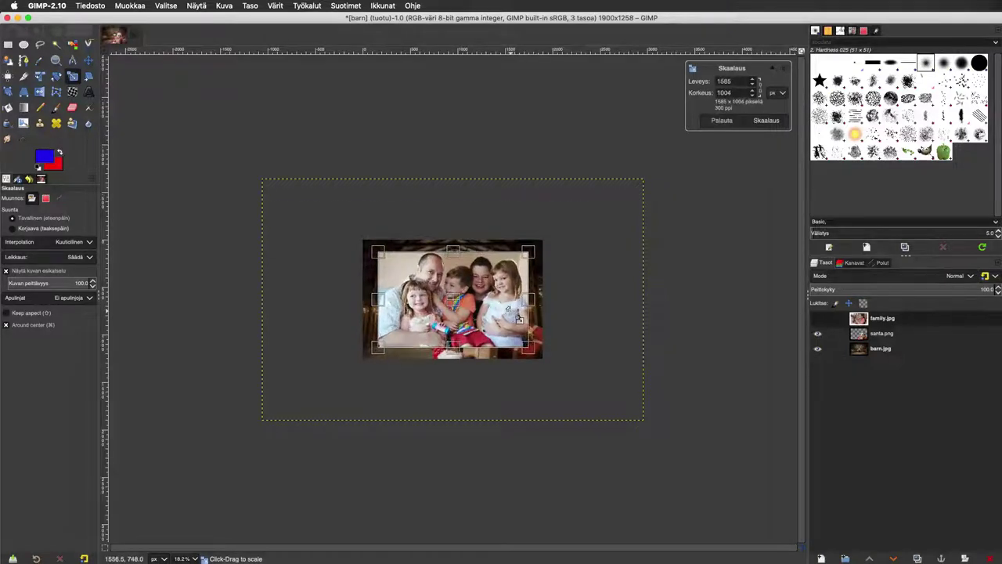
{"action": "left_click", "coordinate": [765, 120]}
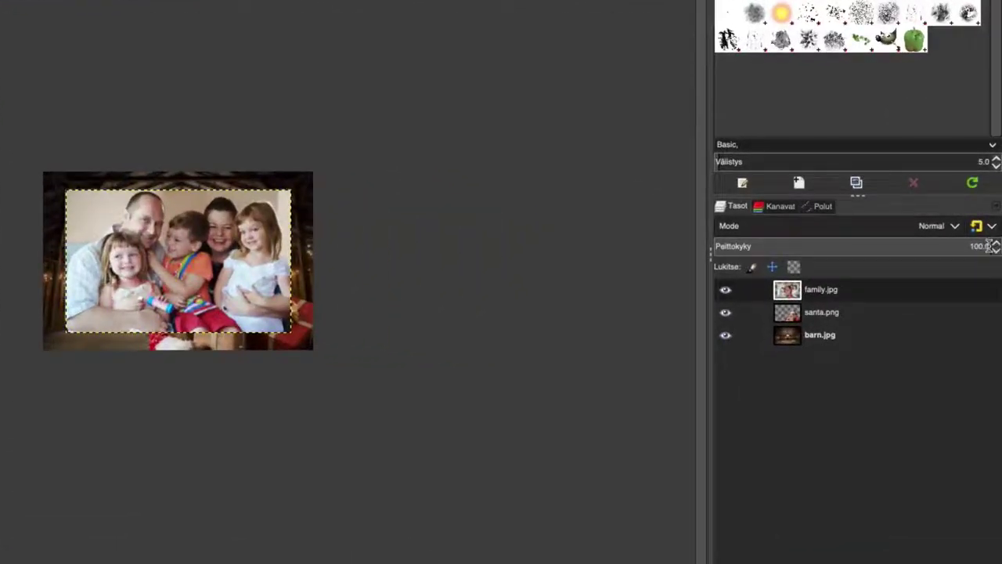
{"action": "left_click", "coordinate": [981, 244]}
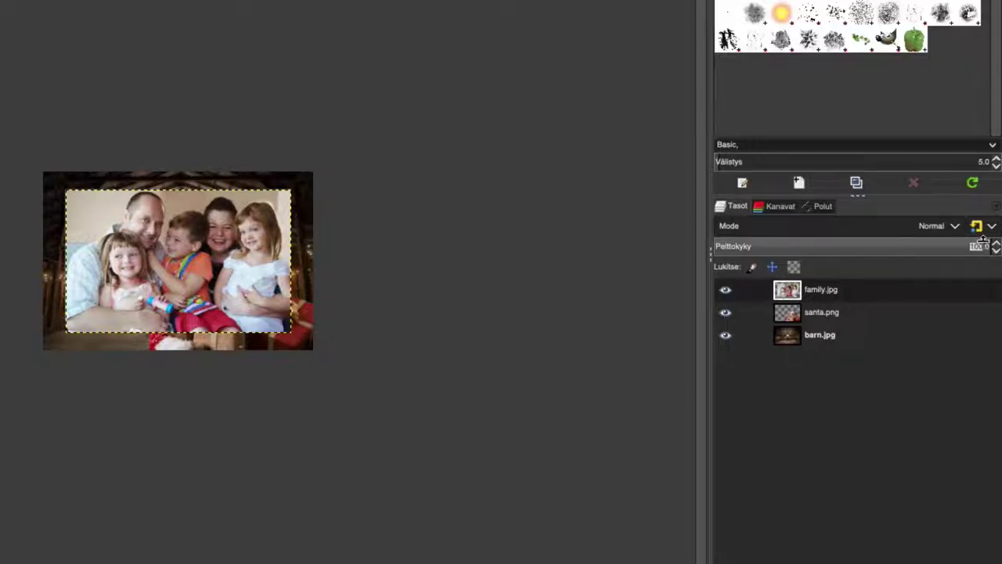
{"action": "left_click_drag", "start_coordinate": [987, 243], "coordinate": [829, 241]}
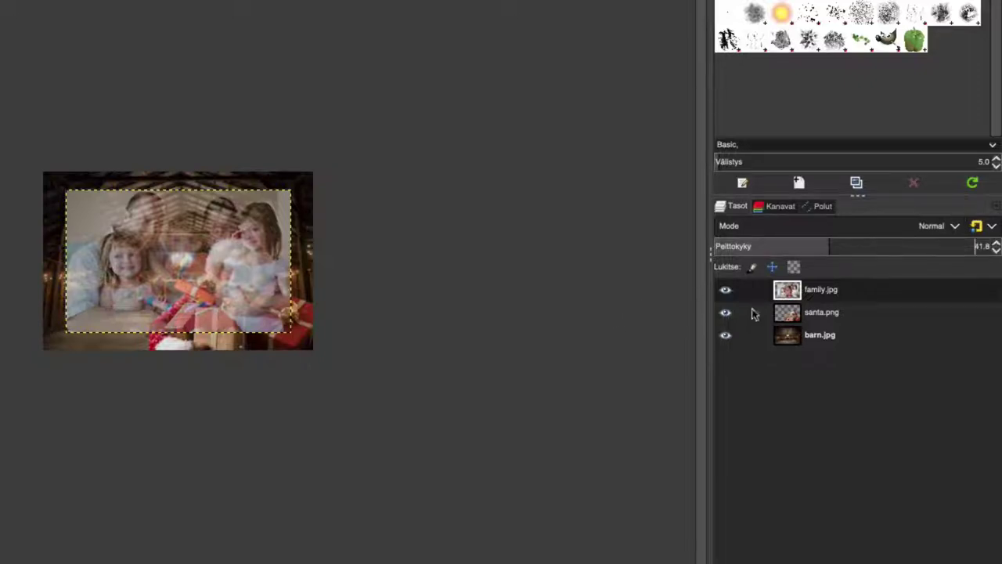
{"action": "left_click", "coordinate": [724, 289]}
Rescale the family photo to exactly 1151×730 and apply it
{"action": "left_click", "coordinate": [484, 311]}
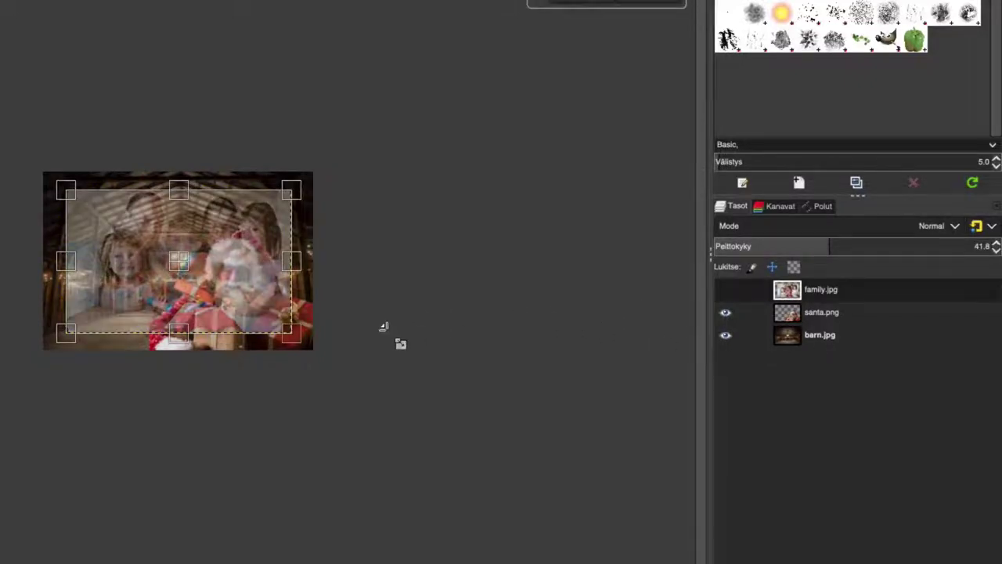
{"action": "key", "text": "Return"}
{"action": "key", "text": "plus"}
{"action": "key", "text": "plus"}
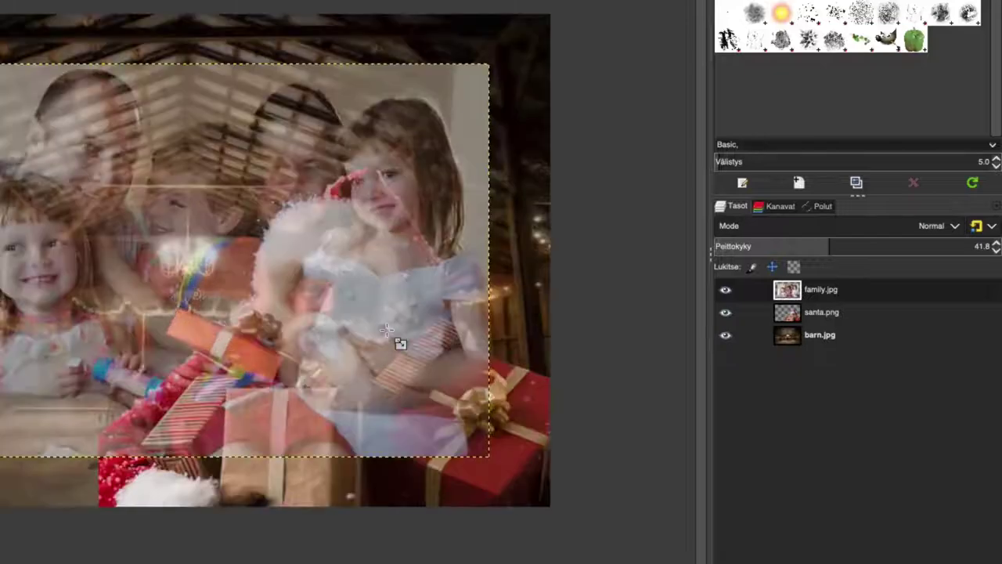
{"action": "key", "text": "plus"}
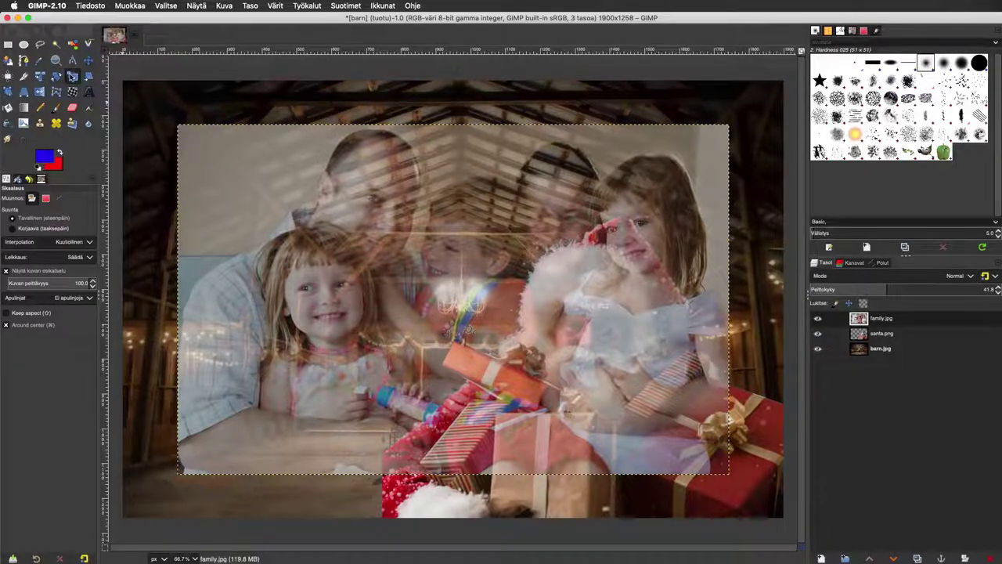
{"action": "left_click", "coordinate": [709, 130]}
{"action": "left_click_drag", "start_coordinate": [714, 145], "coordinate": [616, 208]}
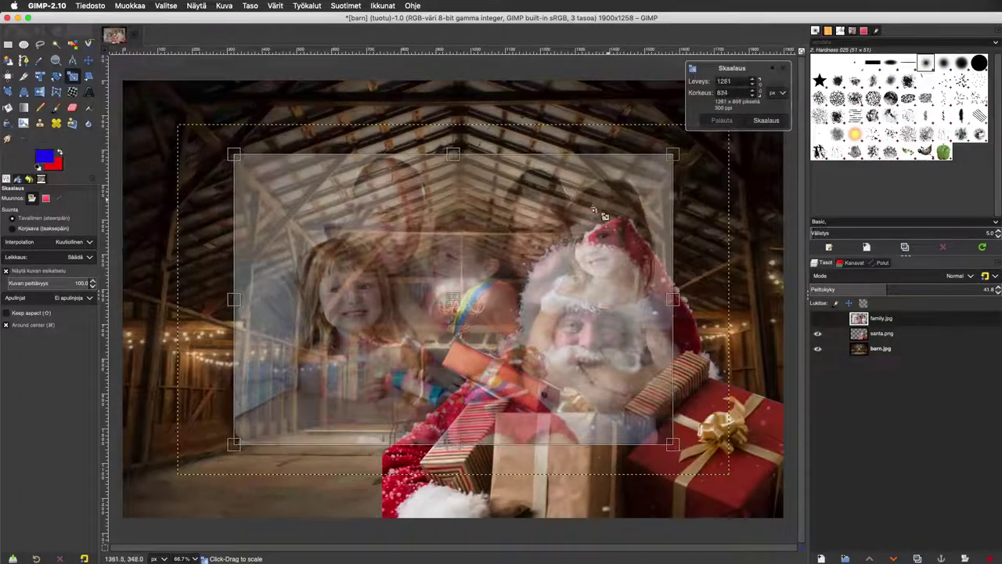
{"action": "left_click_drag", "start_coordinate": [616, 207], "coordinate": [571, 240]}
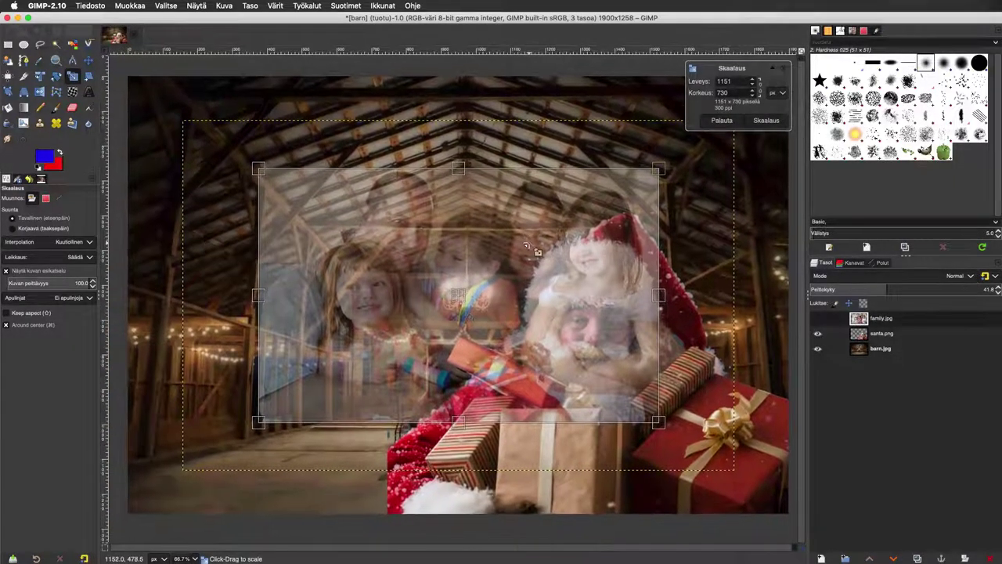
{"action": "left_click", "coordinate": [759, 122]}
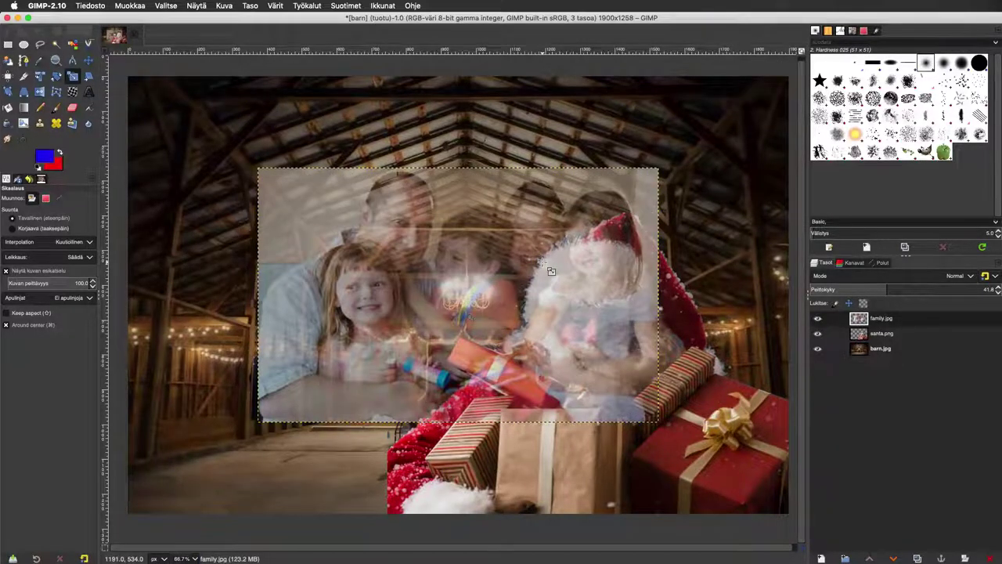
Move the family photo to the lower left beside Santa and restore opacity to 100
{"action": "key", "text": "m"}
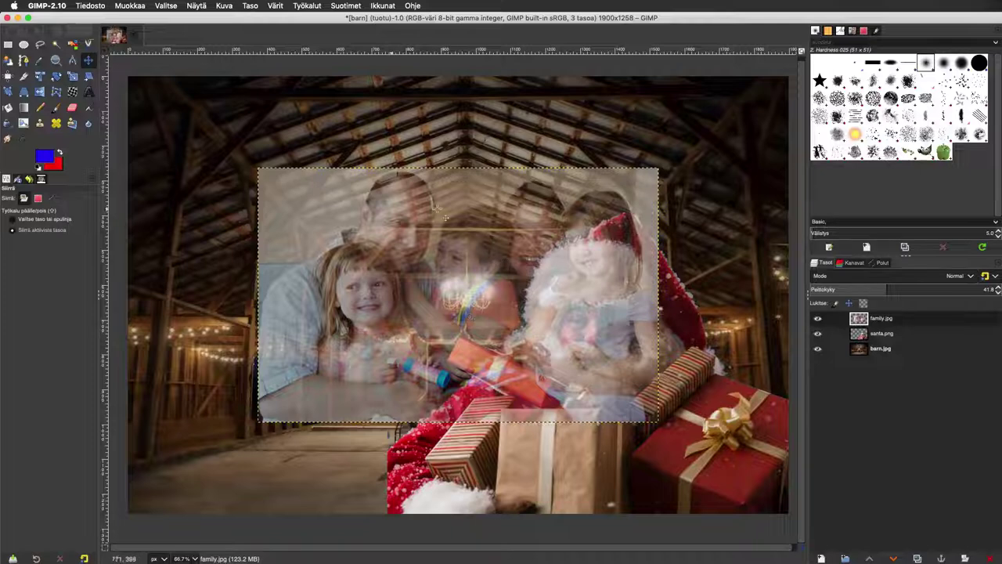
{"action": "mouse_move", "coordinate": [448, 226]}
{"action": "left_mouse_down"}
{"action": "mouse_move", "coordinate": [306, 284]}
{"action": "mouse_move", "coordinate": [279, 316]}
{"action": "left_mouse_up"}
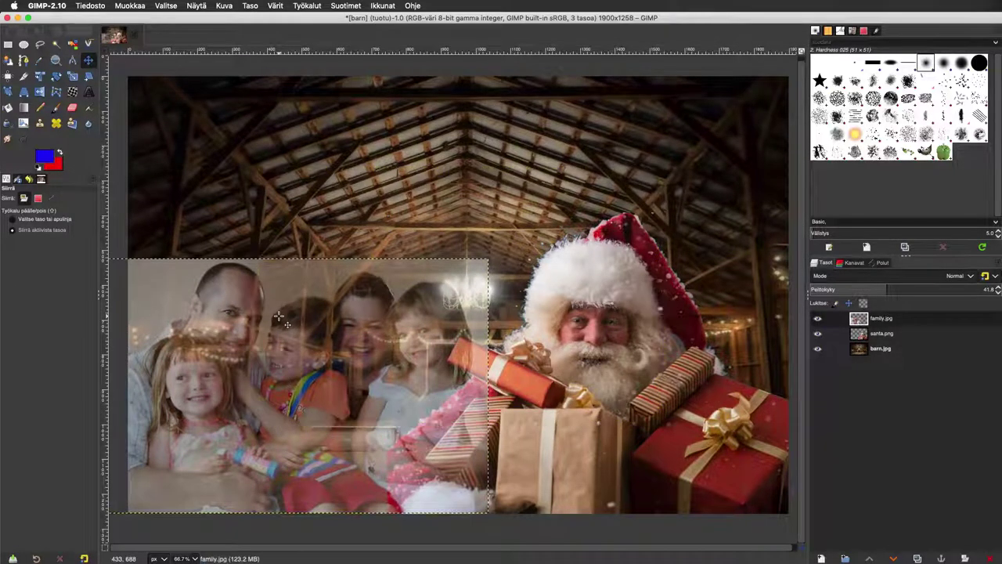
{"action": "left_click_drag", "start_coordinate": [887, 290], "coordinate": [930, 290]}
{"action": "type", "text": "100"}
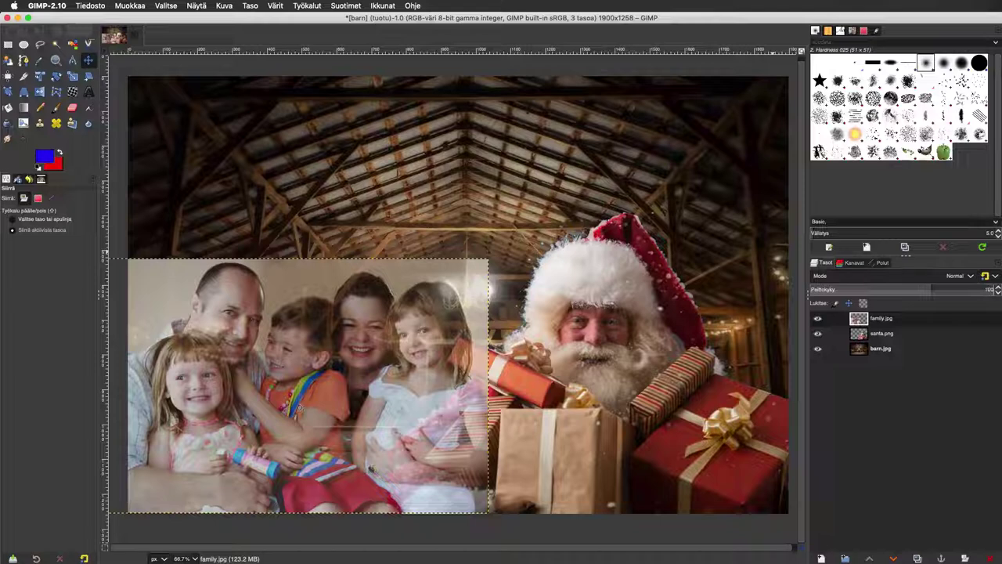
{"action": "key", "text": "Return"}
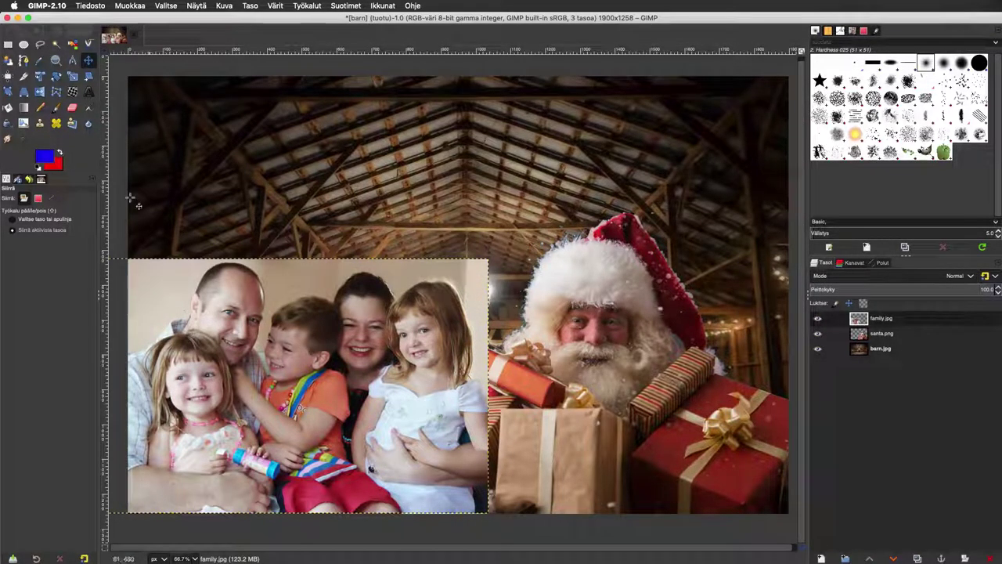
Fuzzy-select the beige wall around the family's heads at threshold 9, delete it, and deselect
{"action": "left_click", "coordinate": [58, 45]}
{"action": "left_click_drag", "start_coordinate": [161, 309], "coordinate": [151, 291]}
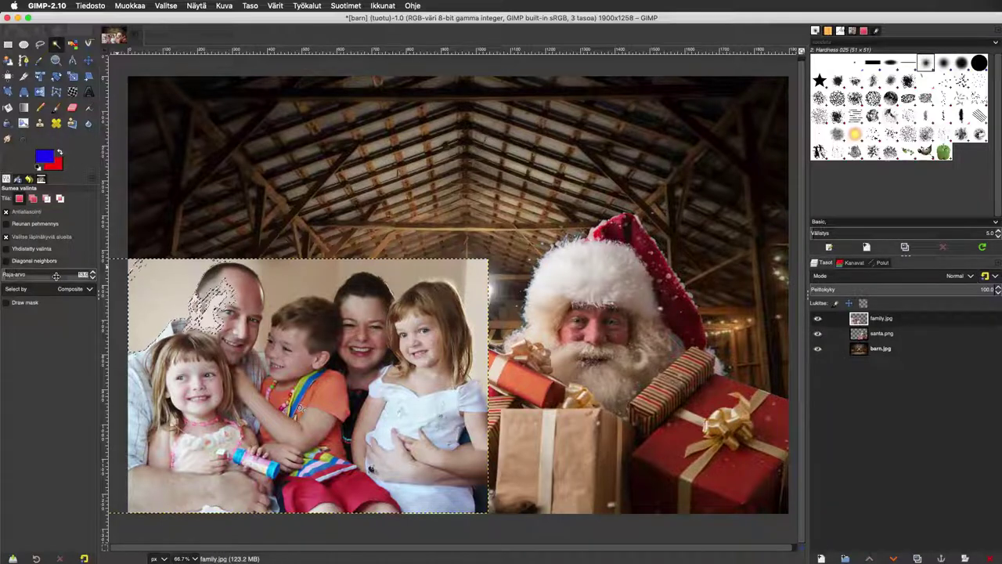
{"action": "scroll", "coordinate": [86, 274], "scroll_direction": "up", "scroll_amount": 1}
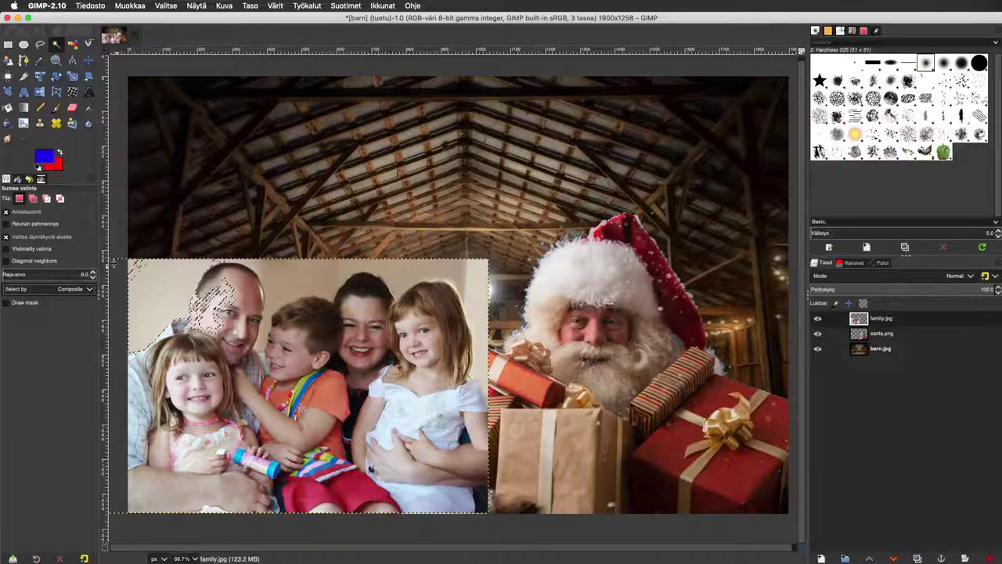
{"action": "left_click", "coordinate": [156, 301]}
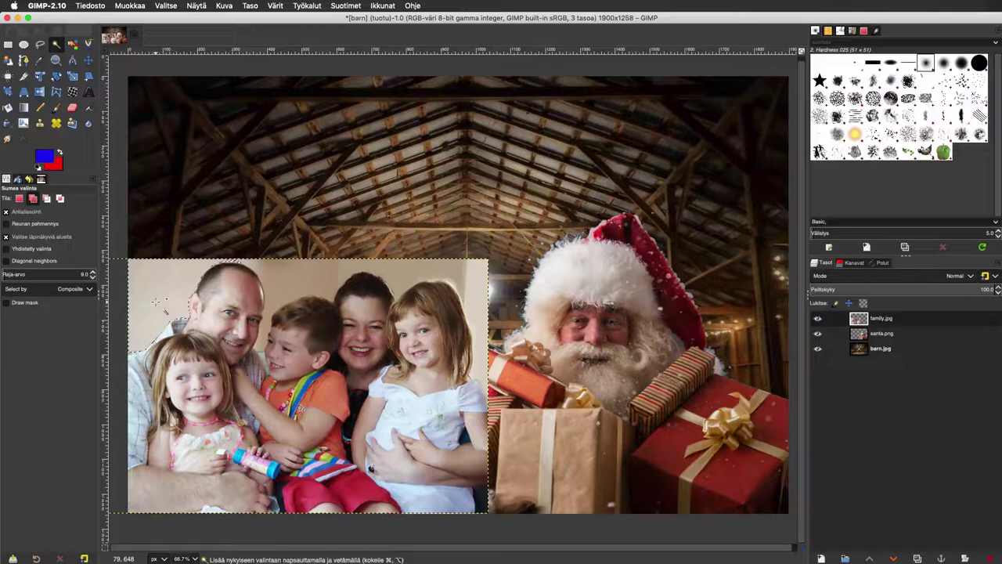
{"action": "left_click", "coordinate": [254, 263]}
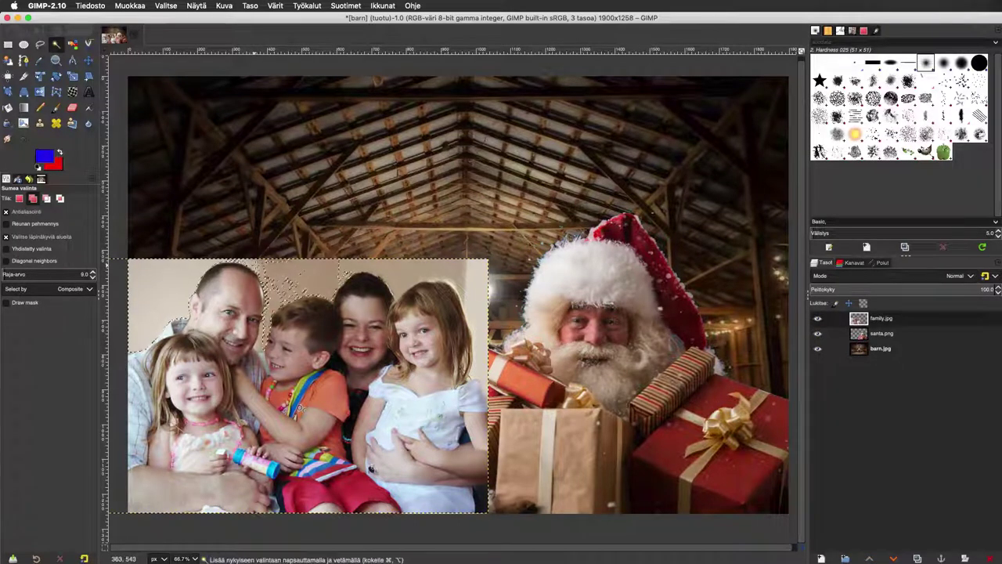
{"action": "left_click", "coordinate": [403, 270]}
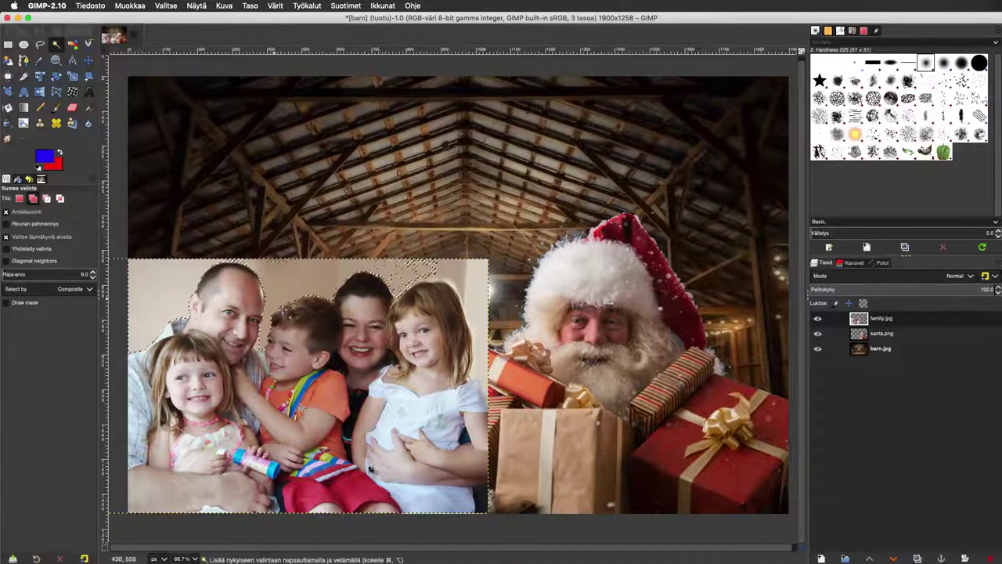
{"action": "left_click", "coordinate": [470, 271]}
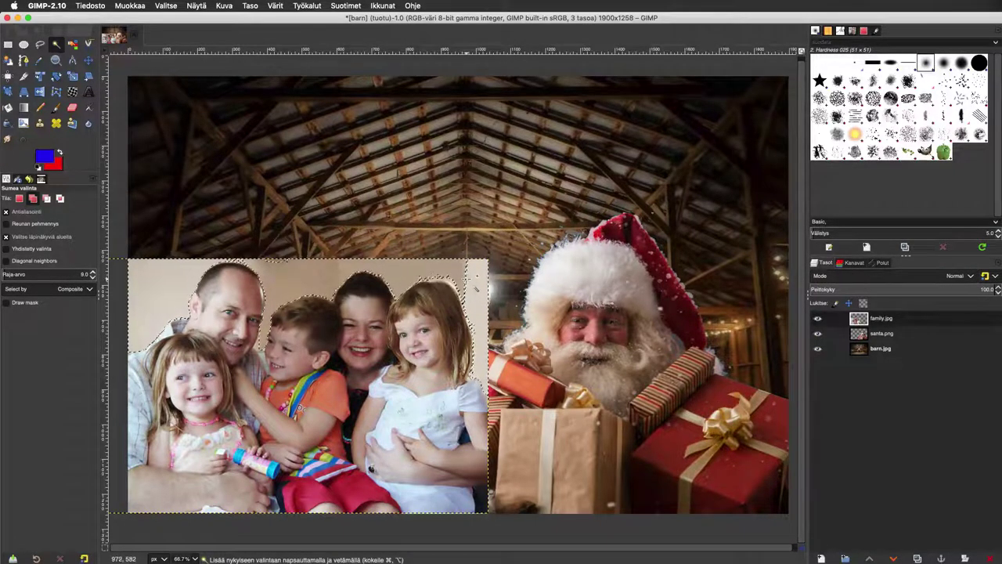
{"action": "key", "text": "Delete"}
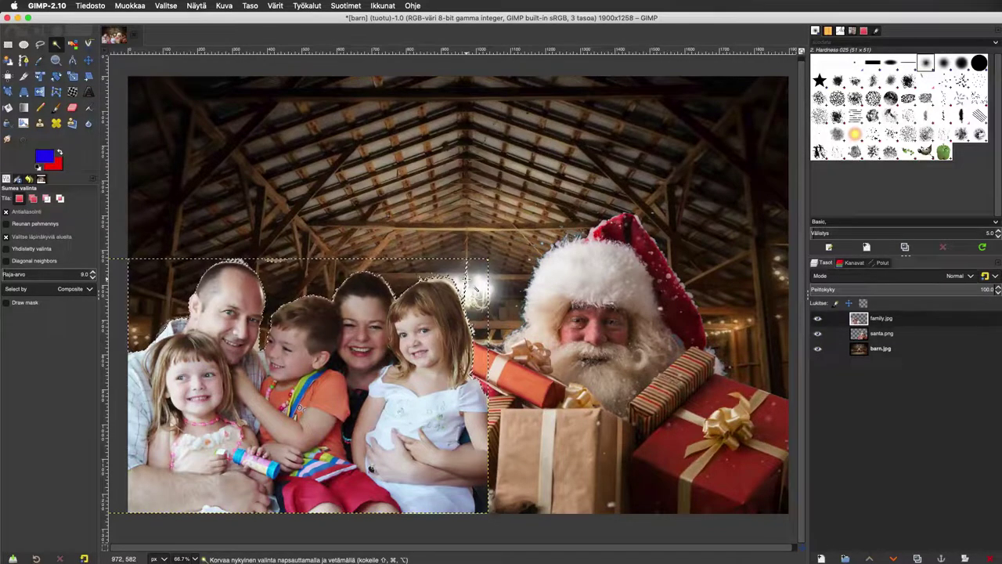
{"action": "key", "text": "ctrl+shift+a"}
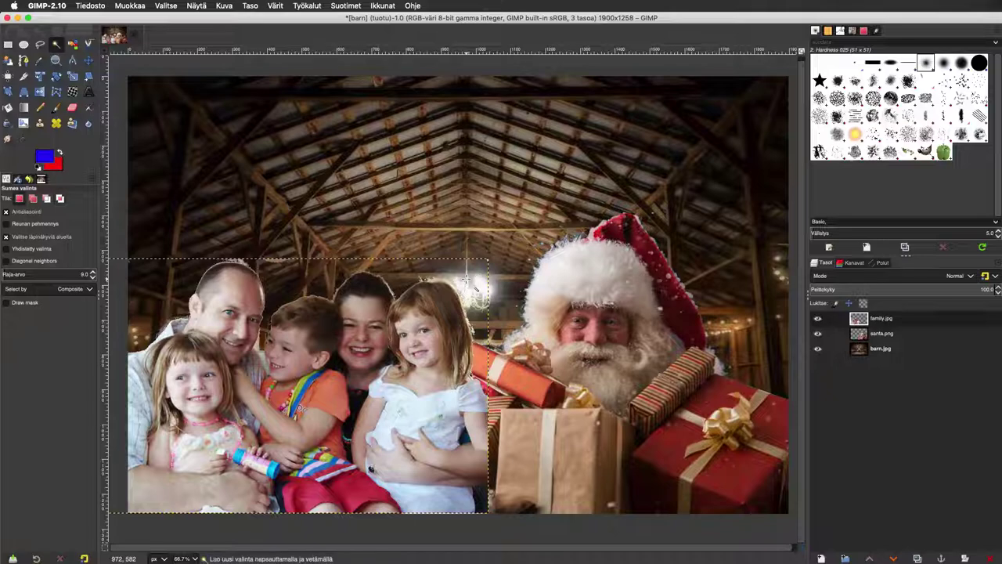
Switch to the Eraser and set its brush size to 20
{"action": "scroll", "coordinate": [466, 279], "scroll_direction": "up", "scroll_amount": 2}
{"action": "scroll", "coordinate": [466, 279], "scroll_direction": "up", "scroll_amount": 1}
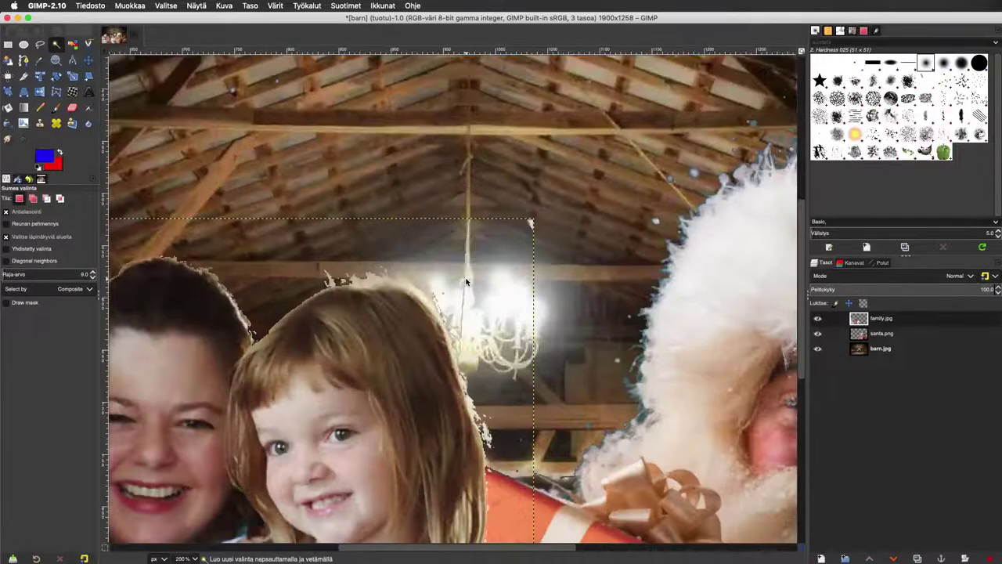
{"action": "scroll", "coordinate": [466, 280], "scroll_direction": "left", "scroll_amount": 3}
{"action": "scroll", "coordinate": [466, 280], "scroll_direction": "up", "scroll_amount": 3}
{"action": "scroll", "coordinate": [465, 280], "scroll_direction": "left", "scroll_amount": 3}
{"action": "scroll", "coordinate": [465, 279], "scroll_direction": "down", "scroll_amount": 2}
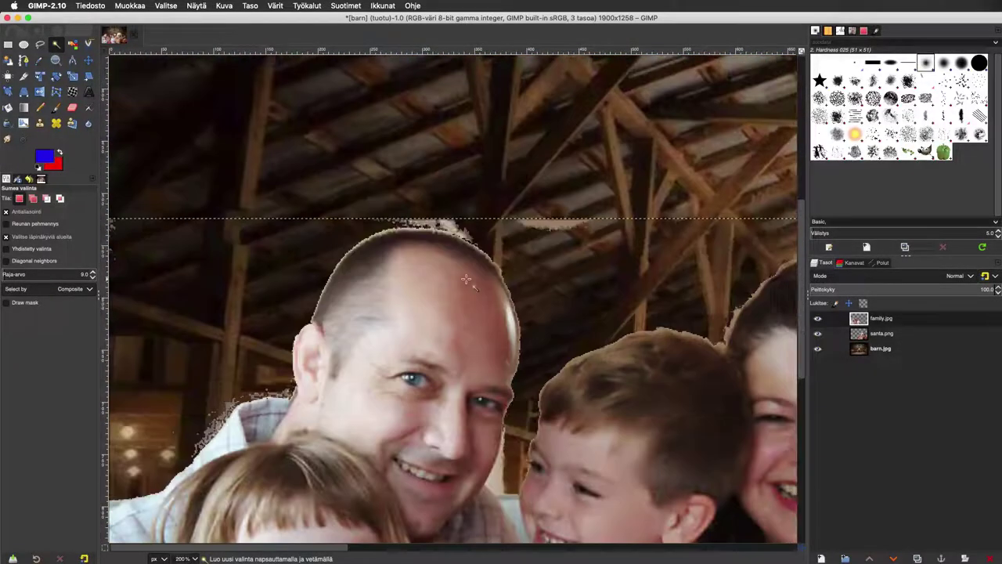
{"action": "scroll", "coordinate": [466, 279], "scroll_direction": "up", "scroll_amount": 1}
{"action": "scroll", "coordinate": [466, 279], "scroll_direction": "up", "scroll_amount": 2}
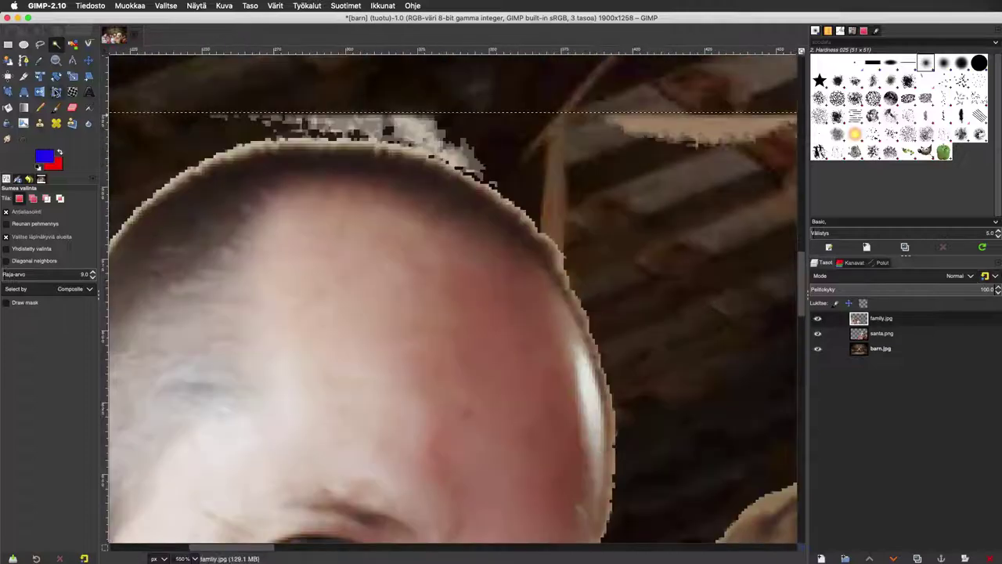
{"action": "left_click", "coordinate": [71, 108]}
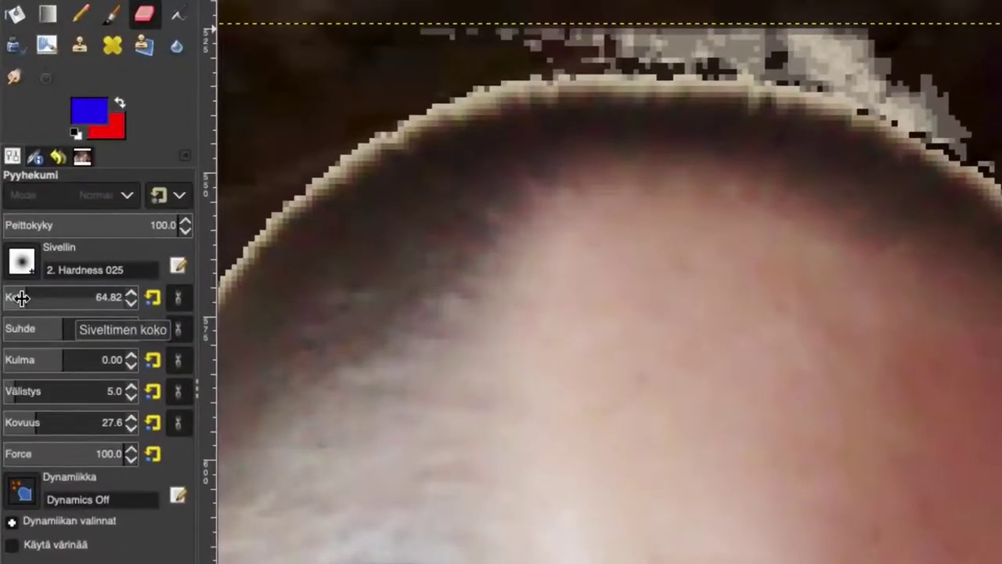
{"action": "mouse_move", "coordinate": [21, 298]}
{"action": "left_mouse_down"}
{"action": "mouse_move", "coordinate": [82, 297]}
{"action": "mouse_move", "coordinate": [21, 297]}
{"action": "left_mouse_up"}
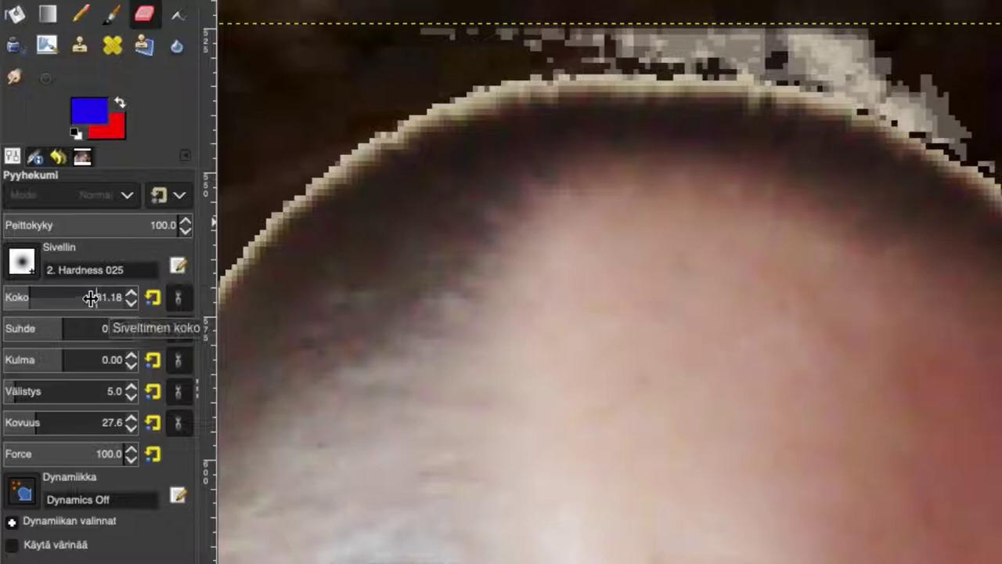
{"action": "left_click_drag", "start_coordinate": [92, 298], "coordinate": [91, 299]}
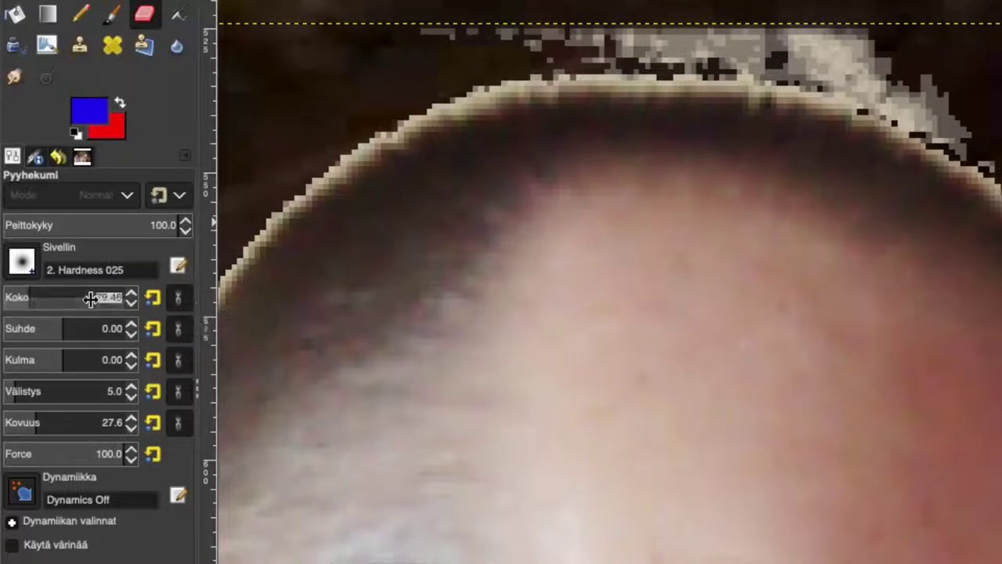
{"action": "key", "text": "Tab"}
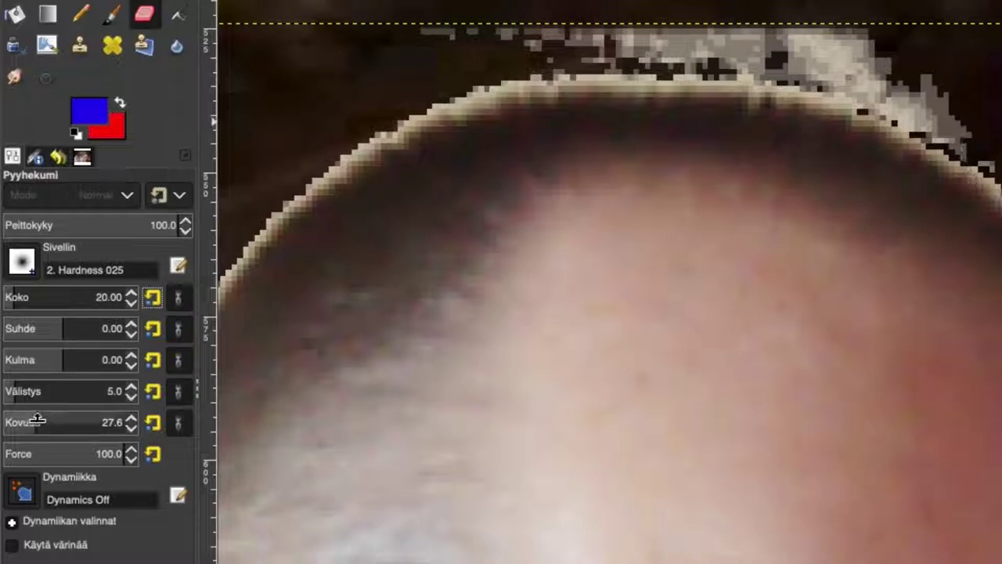
Set eraser hardness to 30, deselect, and erase the pale fringe along the man's head
{"action": "left_click_drag", "start_coordinate": [31, 422], "coordinate": [65, 422]}
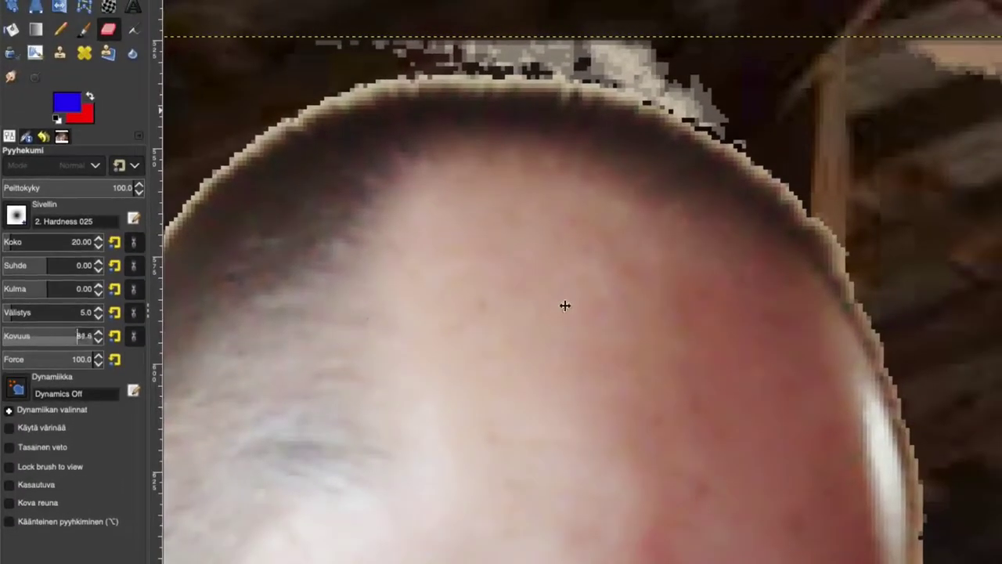
{"action": "left_click_drag", "start_coordinate": [47, 336], "coordinate": [86, 335]}
{"action": "left_click_drag", "start_coordinate": [847, 269], "coordinate": [828, 264]}
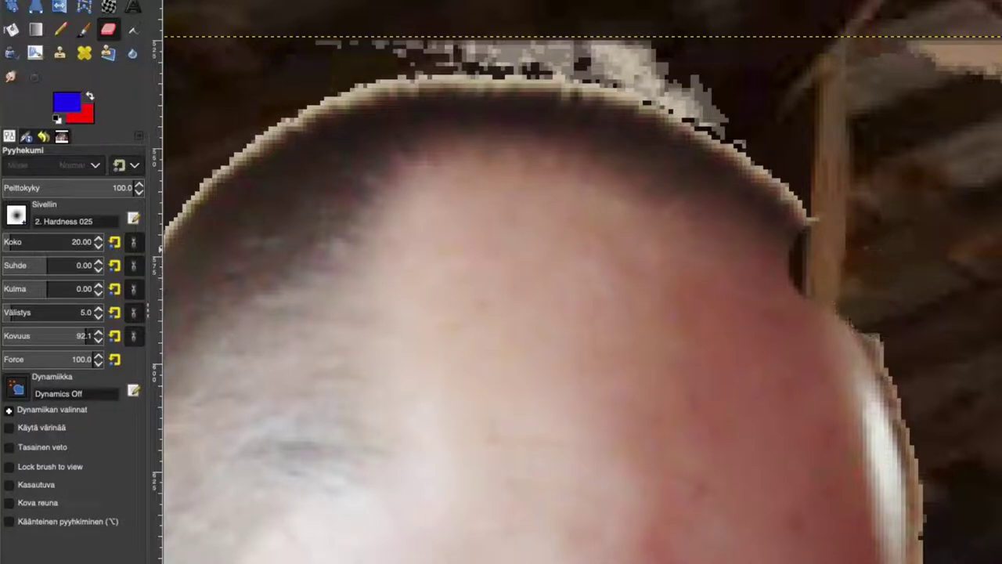
{"action": "key", "text": "ctrl+z"}
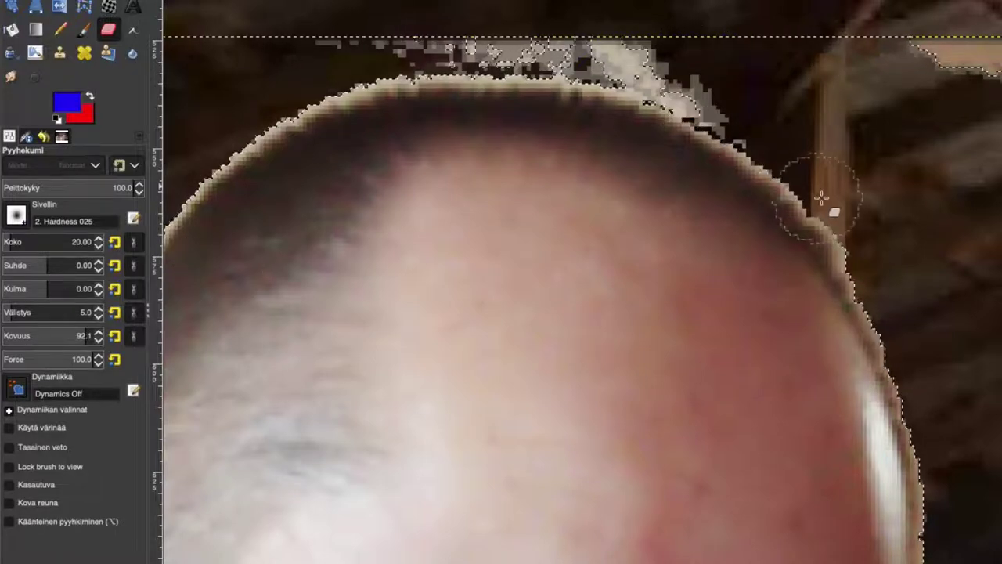
{"action": "key", "text": "ctrl+shift+a"}
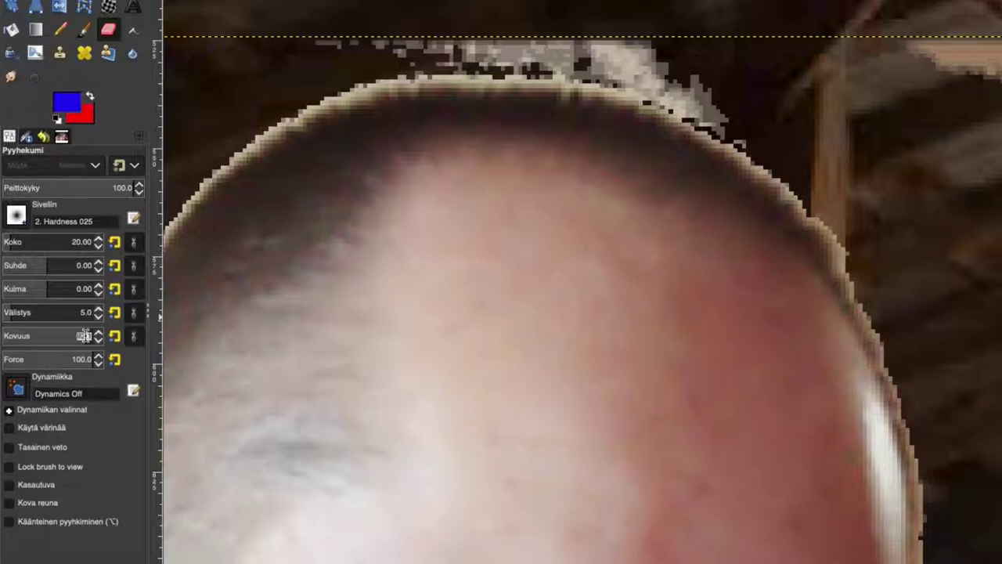
{"action": "key", "text": "Tab"}
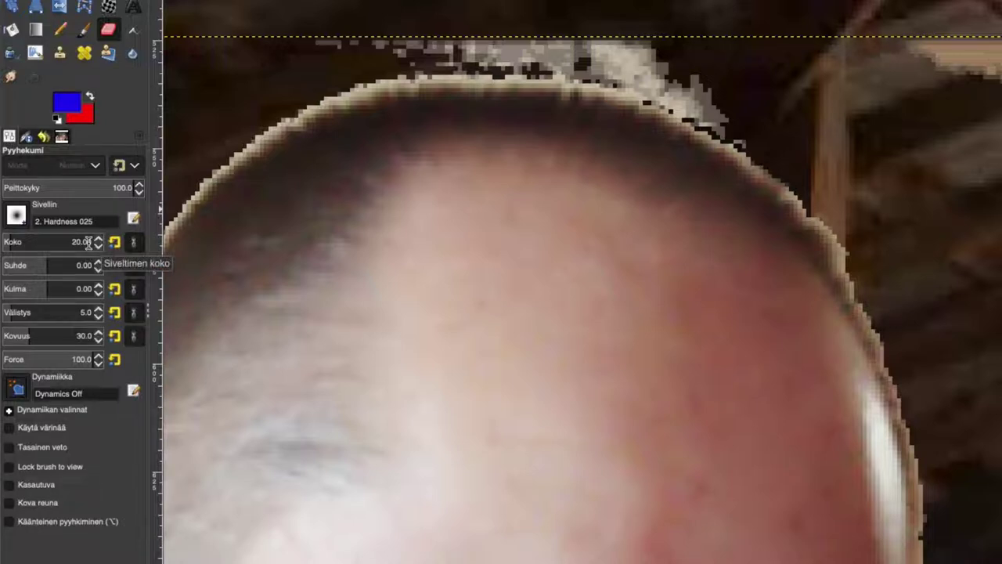
{"action": "mouse_move", "coordinate": [726, 94]}
{"action": "left_mouse_down"}
{"action": "mouse_move", "coordinate": [704, 95]}
{"action": "mouse_move", "coordinate": [767, 137]}
{"action": "mouse_move", "coordinate": [715, 112]}
{"action": "mouse_move", "coordinate": [554, 76]}
{"action": "mouse_move", "coordinate": [662, 68]}
{"action": "mouse_move", "coordinate": [519, 44]}
{"action": "mouse_move", "coordinate": [367, 63]}
{"action": "mouse_move", "coordinate": [535, 47]}
{"action": "mouse_move", "coordinate": [447, 58]}
{"action": "mouse_move", "coordinate": [727, 85]}
{"action": "mouse_move", "coordinate": [774, 130]}
{"action": "mouse_move", "coordinate": [772, 148]}
{"action": "mouse_move", "coordinate": [821, 186]}
{"action": "mouse_move", "coordinate": [738, 137]}
{"action": "mouse_move", "coordinate": [800, 165]}
{"action": "mouse_move", "coordinate": [853, 208]}
{"action": "mouse_move", "coordinate": [836, 203]}
{"action": "mouse_move", "coordinate": [901, 293]}
{"action": "mouse_move", "coordinate": [886, 293]}
{"action": "mouse_move", "coordinate": [919, 322]}
{"action": "mouse_move", "coordinate": [900, 306]}
{"action": "mouse_move", "coordinate": [926, 384]}
{"action": "mouse_move", "coordinate": [886, 316]}
{"action": "mouse_move", "coordinate": [910, 339]}
{"action": "mouse_move", "coordinate": [939, 416]}
{"action": "mouse_move", "coordinate": [921, 369]}
{"action": "mouse_move", "coordinate": [944, 451]}
{"action": "mouse_move", "coordinate": [910, 365]}
{"action": "mouse_move", "coordinate": [950, 477]}
{"action": "mouse_move", "coordinate": [950, 541]}
{"action": "mouse_move", "coordinate": [935, 451]}
{"action": "mouse_move", "coordinate": [922, 448]}
{"action": "left_mouse_up"}
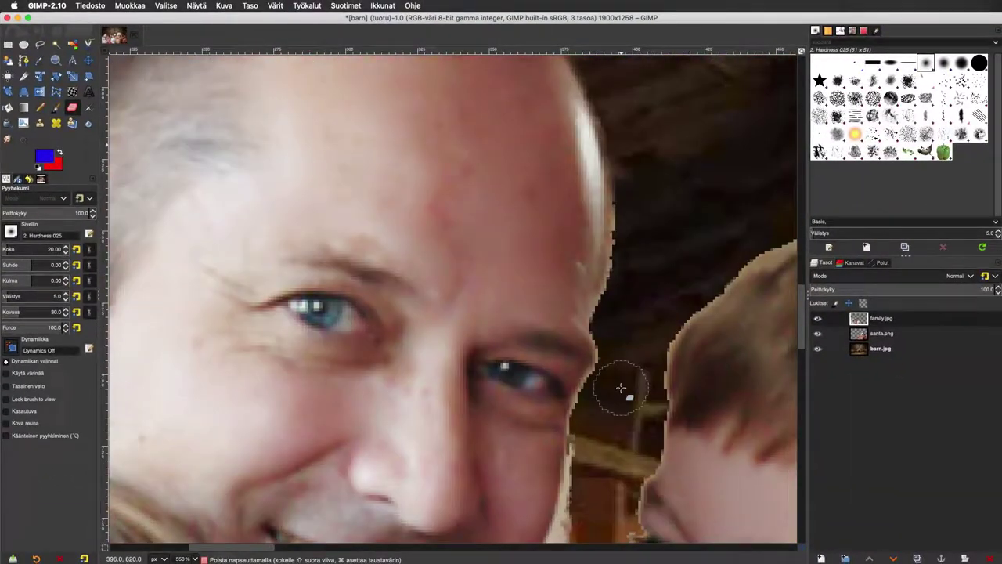
Zoom out from 550% to 50% so the whole barn card with the family and Santa fits the window
{"action": "scroll", "coordinate": [620, 388], "scroll_direction": "down", "scroll_amount": 3}
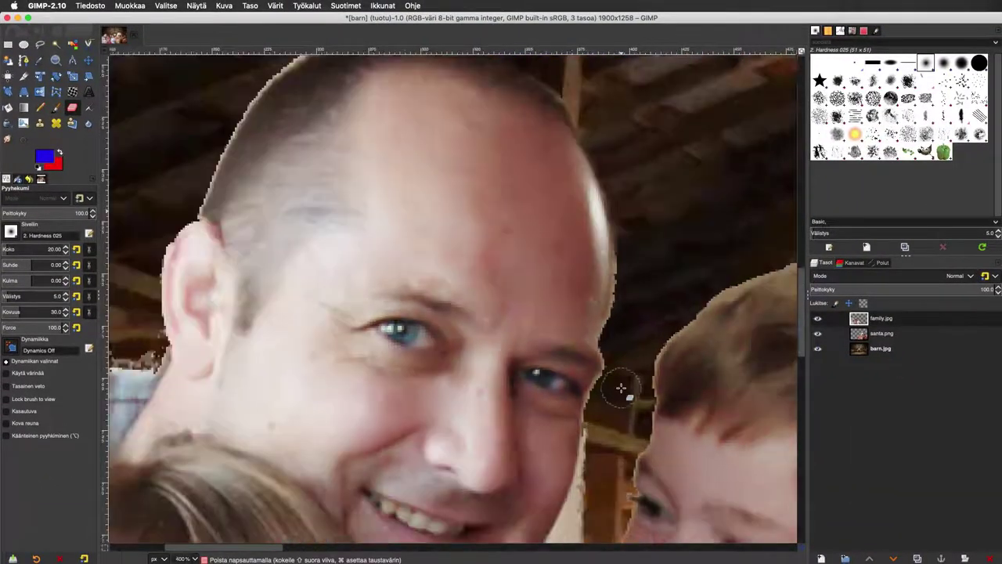
{"action": "scroll", "coordinate": [620, 387], "scroll_direction": "down", "scroll_amount": 2}
{"action": "scroll", "coordinate": [620, 388], "scroll_direction": "down", "scroll_amount": 2}
{"action": "scroll", "coordinate": [620, 387], "scroll_direction": "down", "scroll_amount": 3}
{"action": "scroll", "coordinate": [620, 388], "scroll_direction": "left", "scroll_amount": 4}
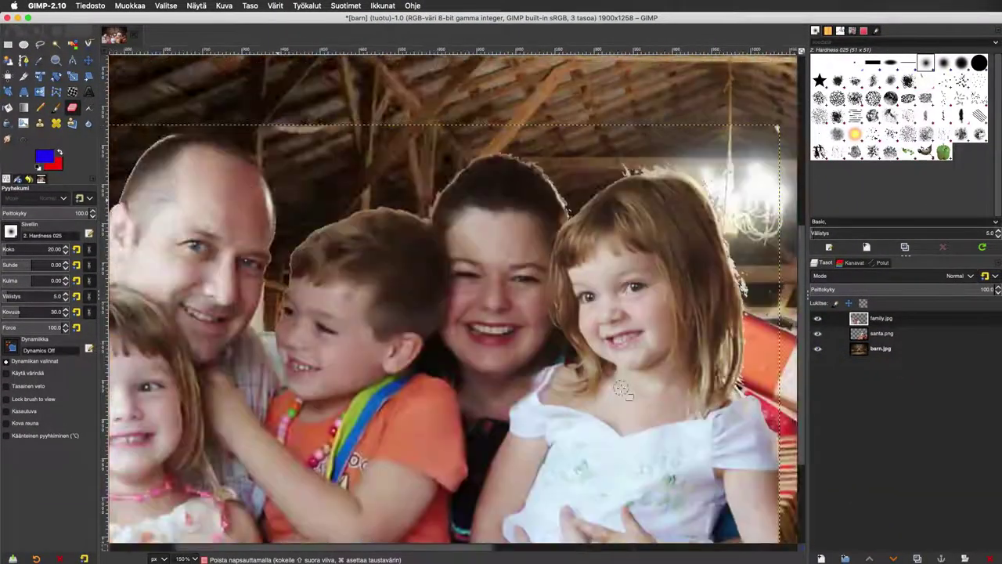
{"action": "scroll", "coordinate": [619, 387], "scroll_direction": "left", "scroll_amount": 3}
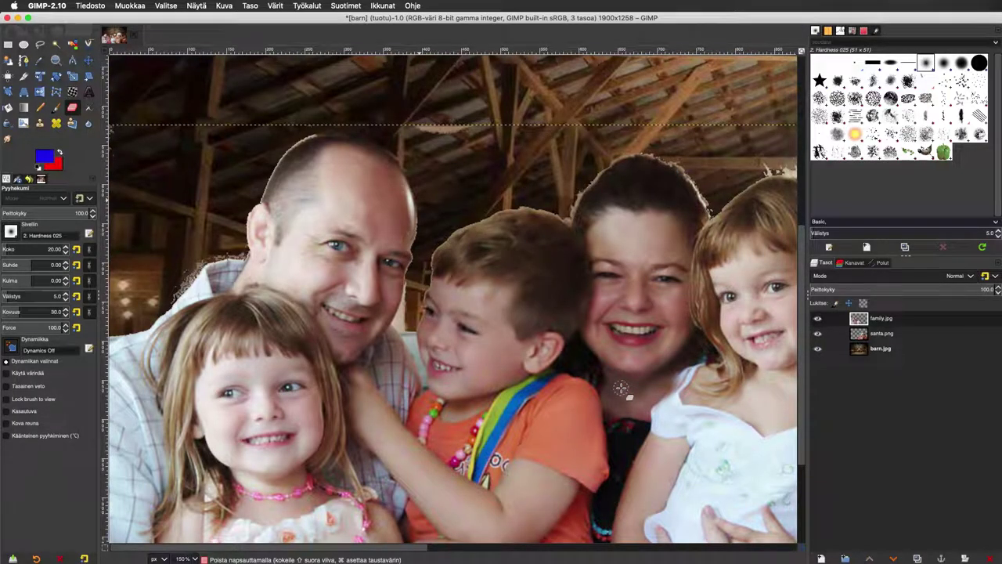
{"action": "scroll", "coordinate": [620, 387], "scroll_direction": "down", "scroll_amount": 2}
{"action": "scroll", "coordinate": [620, 387], "scroll_direction": "down", "scroll_amount": 1}
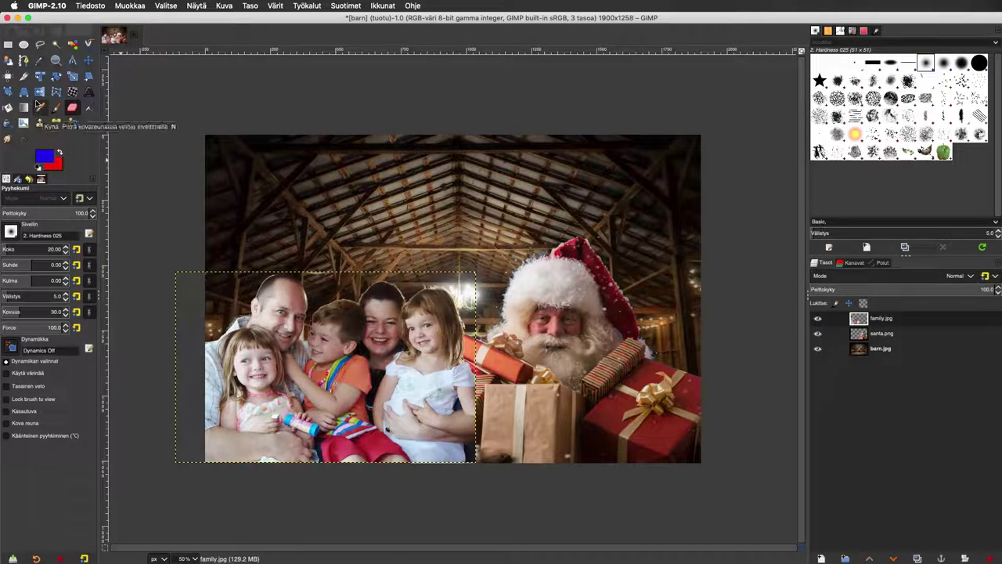
Create a text box above the family reading 'Hyvää joulua'
{"action": "left_click", "coordinate": [89, 92]}
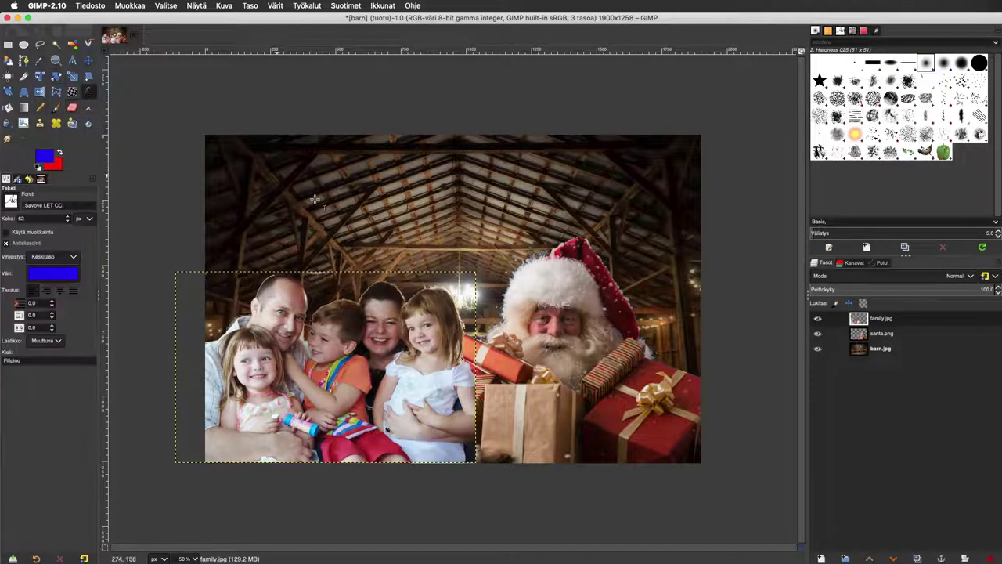
{"action": "left_click", "coordinate": [287, 184]}
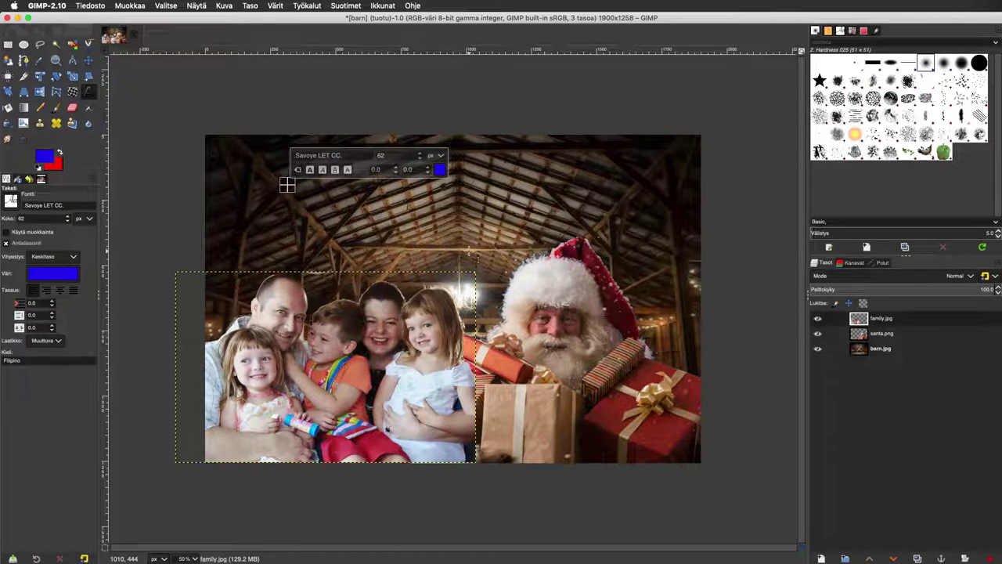
{"action": "type", "text": "HYVÄÄ J"}
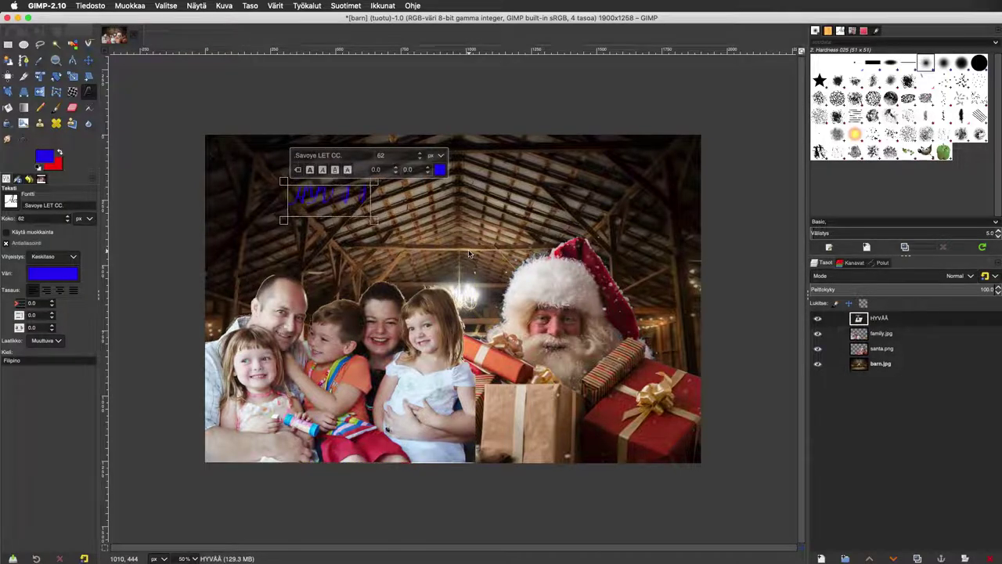
{"action": "key", "text": "BackSpace"}
{"action": "key", "text": "BackSpace"}
{"action": "key", "text": "BackSpace"}
{"action": "key", "text": "BackSpace"}
{"action": "key", "text": "BackSpace"}
{"action": "key", "text": "BackSpace"}
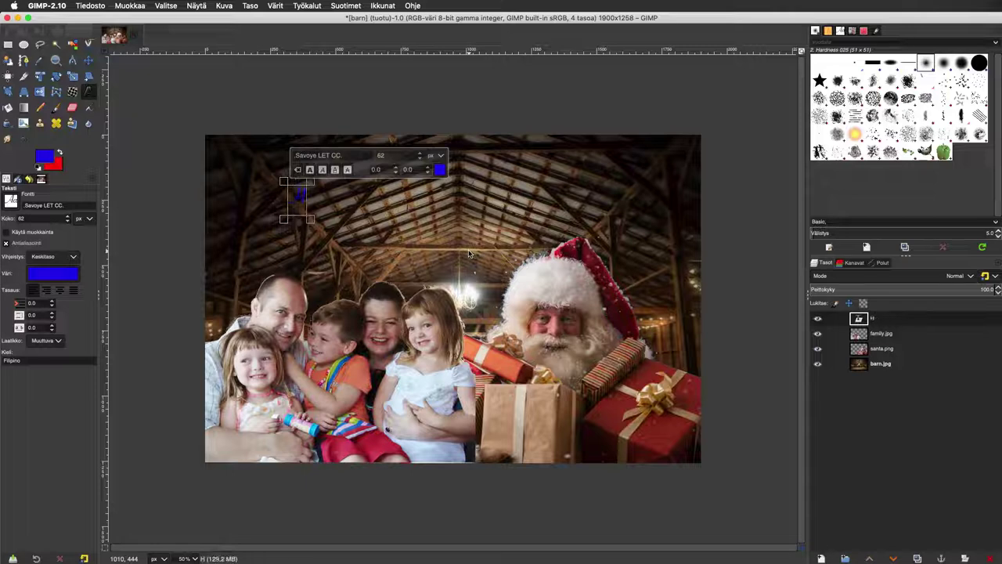
{"action": "type", "text": "yvää joulua"}
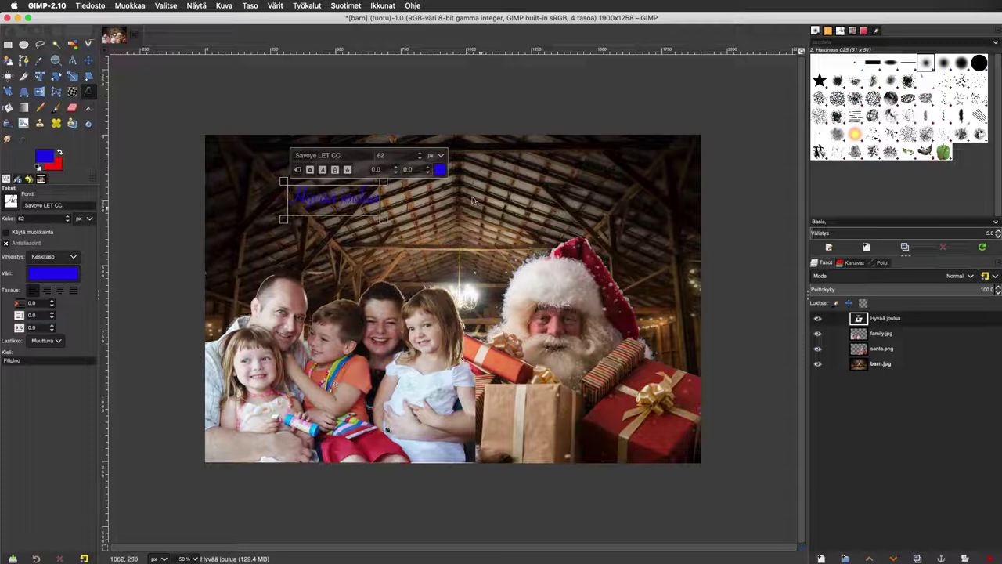
Select all the title text and enlarge it to size 221
{"action": "key", "text": "ctrl+a"}
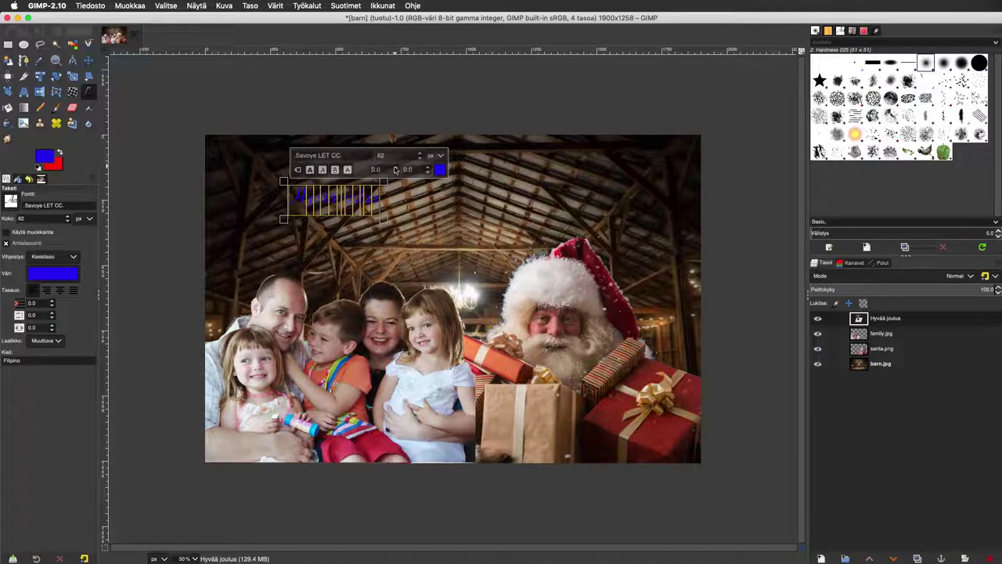
{"action": "scroll", "coordinate": [420, 156], "scroll_direction": "up", "scroll_amount": 10}
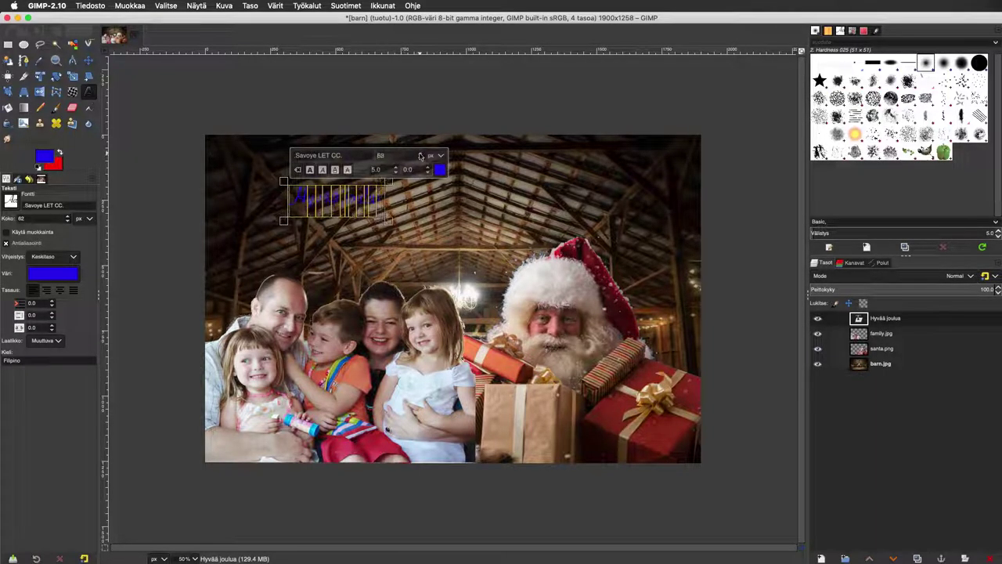
{"action": "scroll", "coordinate": [419, 155], "scroll_direction": "up", "scroll_amount": 10}
{"action": "scroll", "coordinate": [420, 156], "scroll_direction": "up", "scroll_amount": 10}
{"action": "scroll", "coordinate": [419, 155], "scroll_direction": "up", "scroll_amount": 10}
{"action": "scroll", "coordinate": [420, 156], "scroll_direction": "up", "scroll_amount": 14}
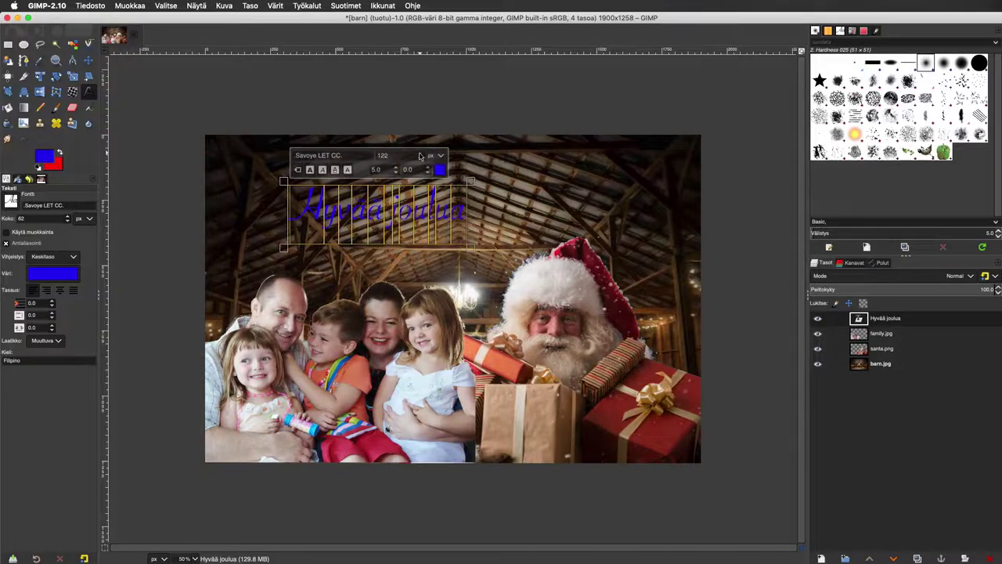
{"action": "scroll", "coordinate": [420, 156], "scroll_direction": "up", "scroll_amount": 13}
{"action": "scroll", "coordinate": [420, 156], "scroll_direction": "up", "scroll_amount": 14}
{"action": "scroll", "coordinate": [419, 155], "scroll_direction": "up", "scroll_amount": 20}
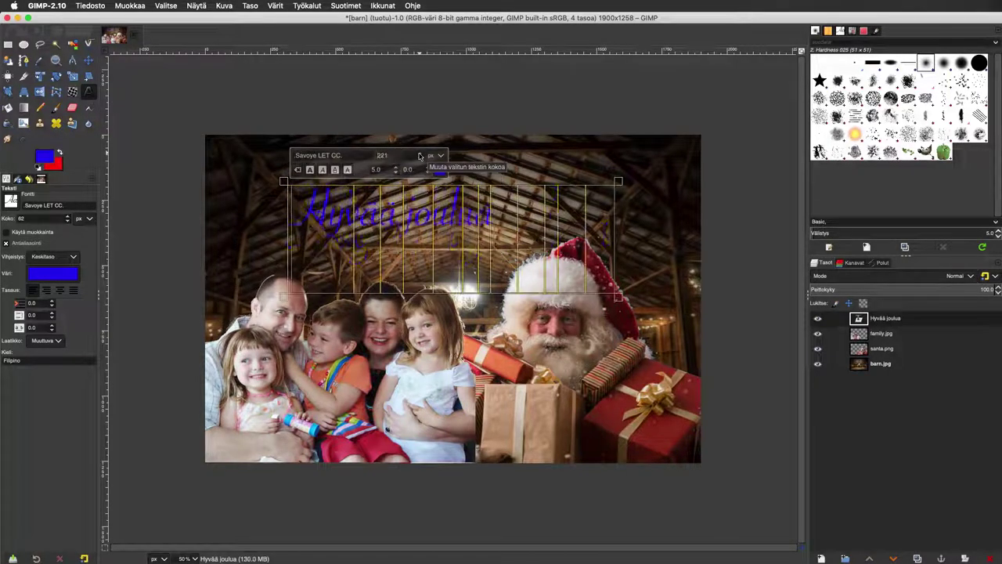
{"action": "scroll", "coordinate": [420, 155], "scroll_direction": "up", "scroll_amount": 20}
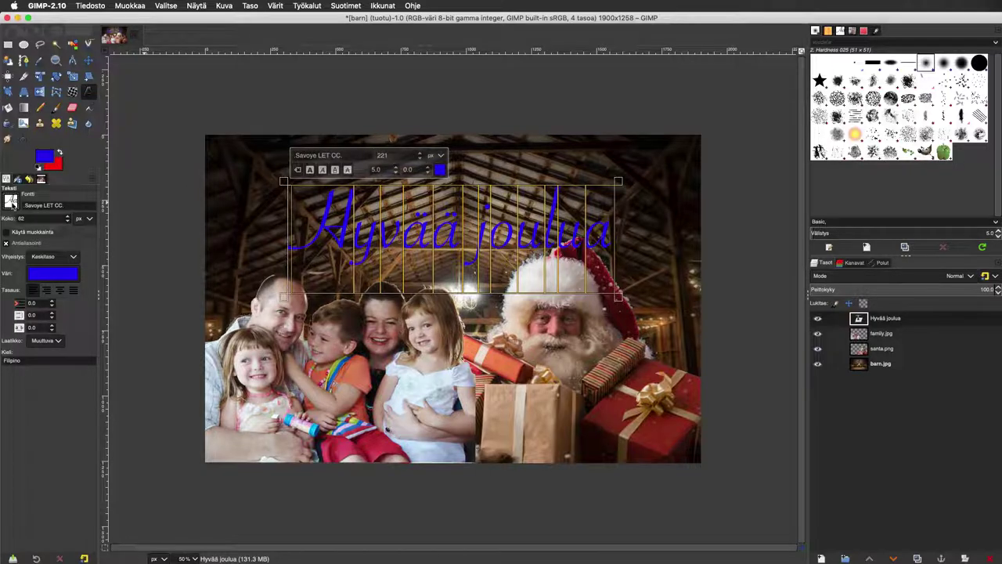
Set the title to SignPainter font in cream ebe2d3 sampled from the image
{"action": "left_click", "coordinate": [13, 202]}
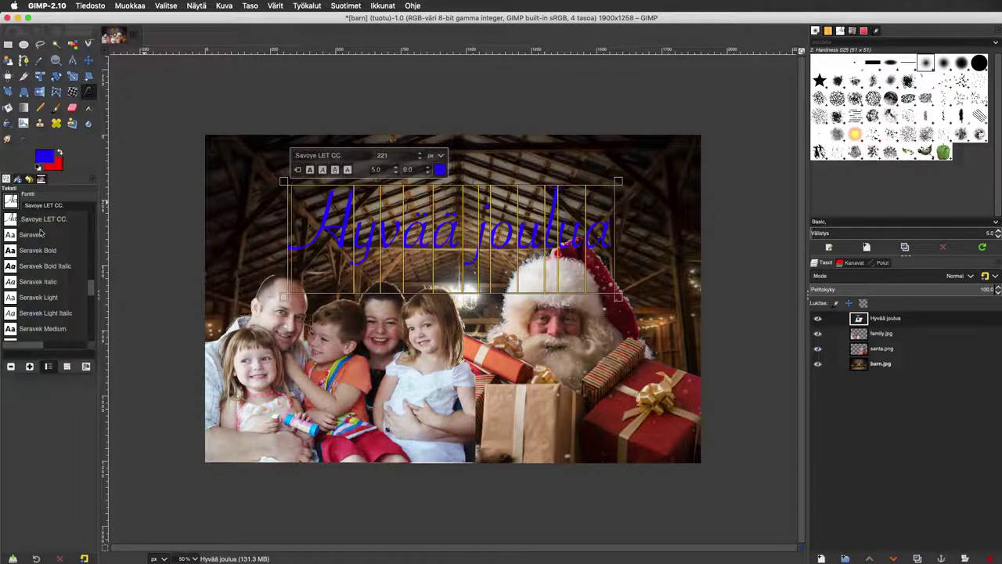
{"action": "scroll", "coordinate": [29, 272], "scroll_direction": "down", "scroll_amount": 3}
{"action": "left_click", "coordinate": [28, 295]}
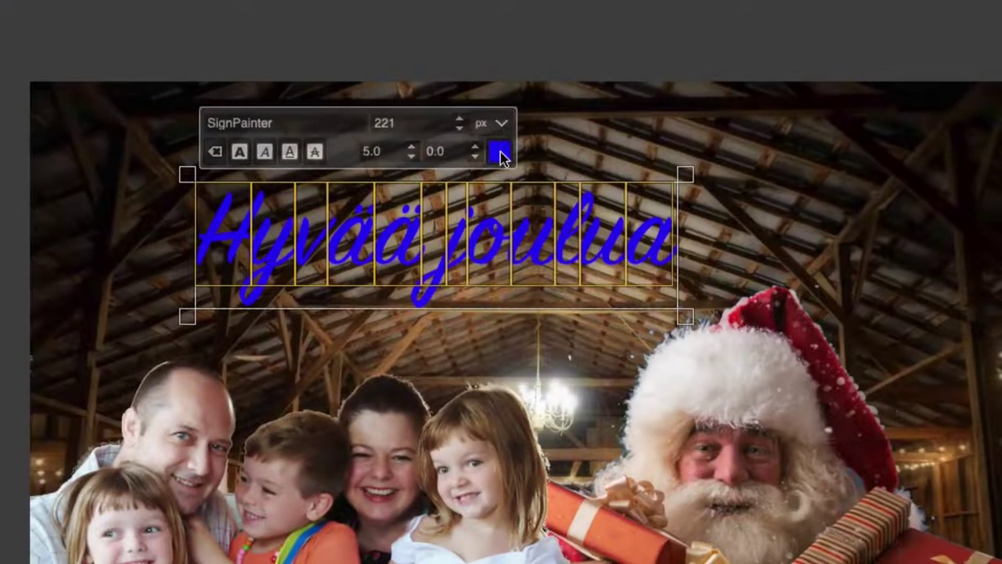
{"action": "left_click", "coordinate": [499, 153]}
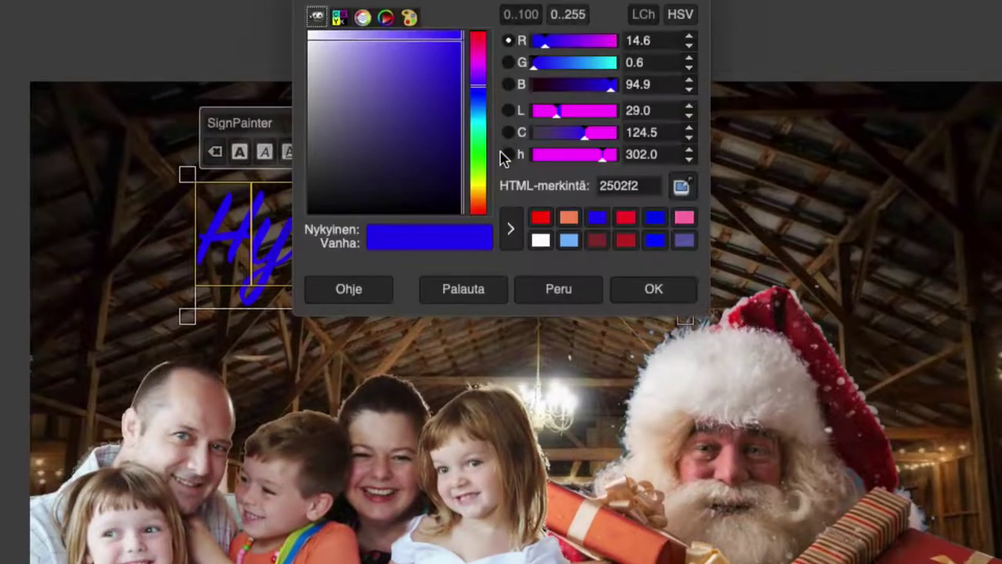
{"action": "left_click", "coordinate": [681, 190]}
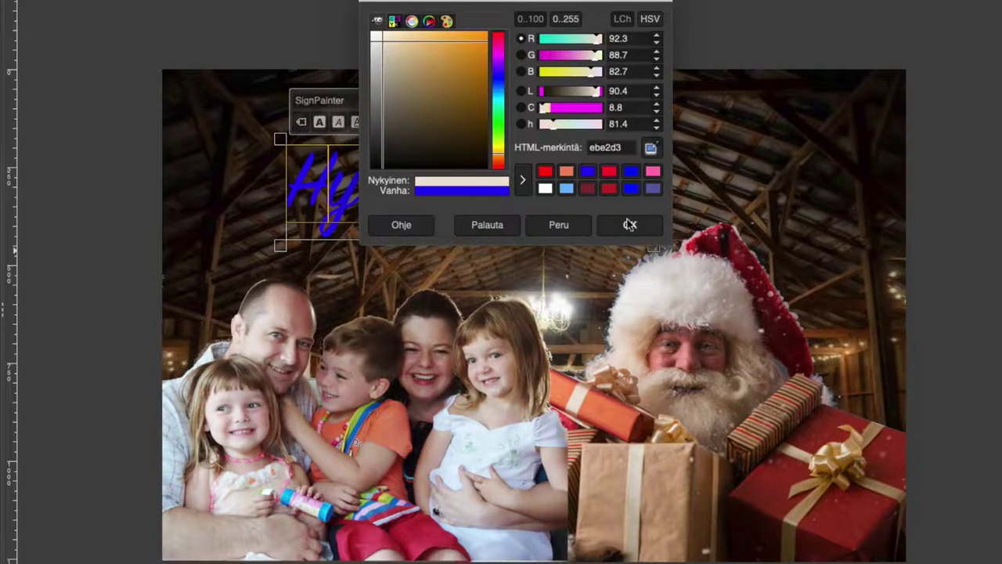
{"action": "left_click", "coordinate": [629, 224]}
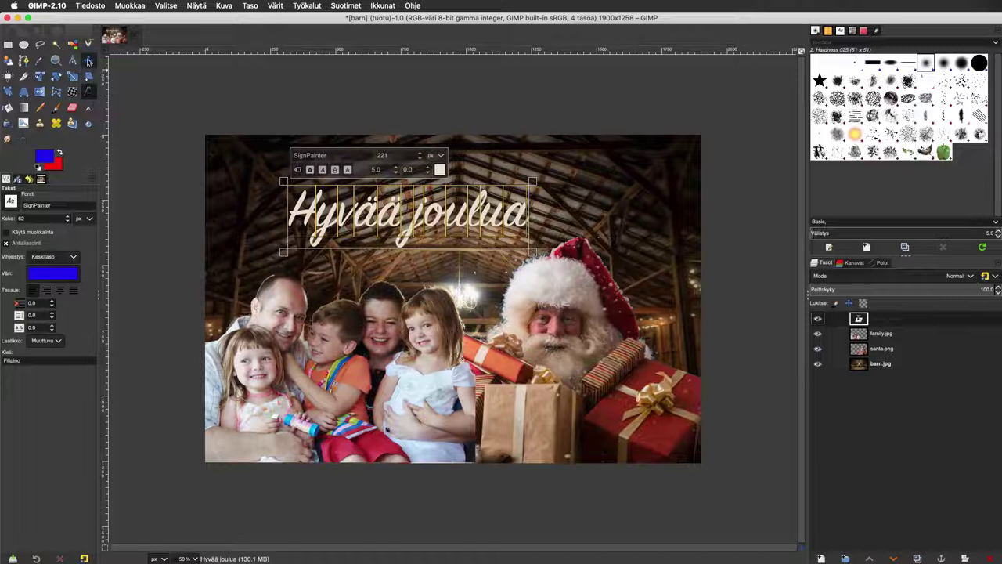
Nudge the title into place and add a Drop Shadow with opacity raised above 1
{"action": "key", "text": "m"}
{"action": "left_click_drag", "start_coordinate": [388, 222], "coordinate": [419, 205]}
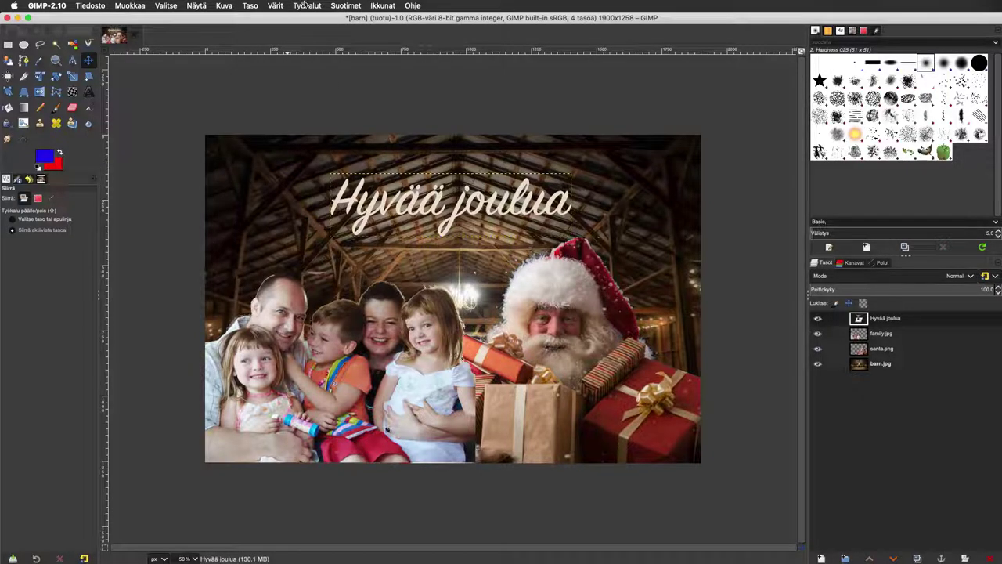
{"action": "left_click", "coordinate": [339, 5]}
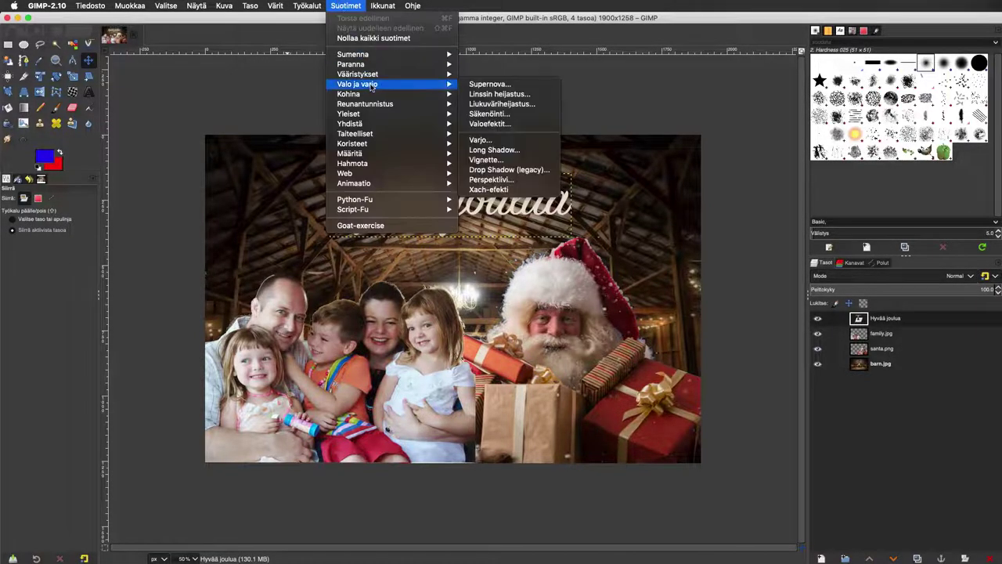
{"action": "mouse_move", "coordinate": [357, 84]}
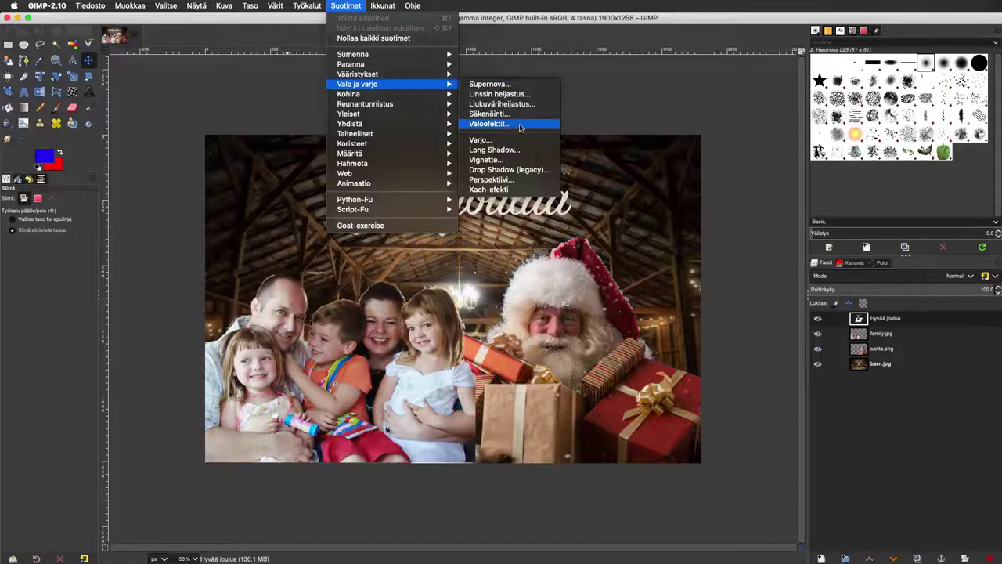
{"action": "left_click", "coordinate": [491, 139]}
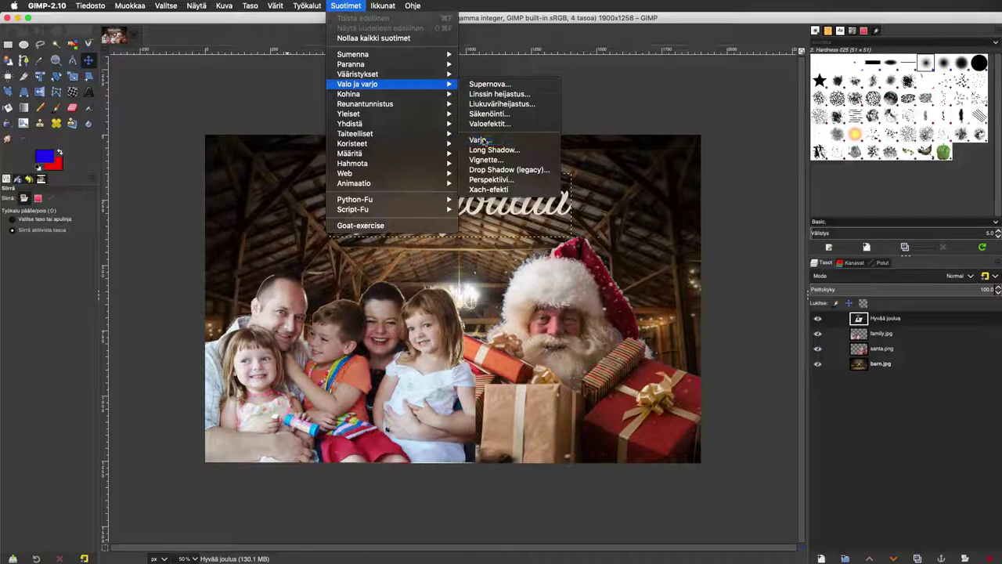
{"action": "left_click_drag", "start_coordinate": [440, 86], "coordinate": [251, 110]}
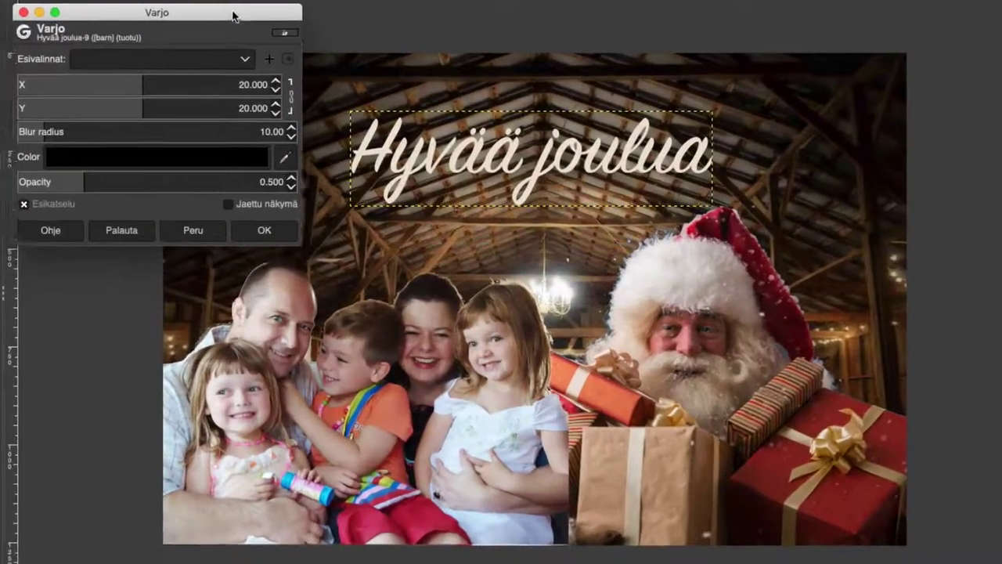
{"action": "left_click_drag", "start_coordinate": [233, 15], "coordinate": [229, 14]}
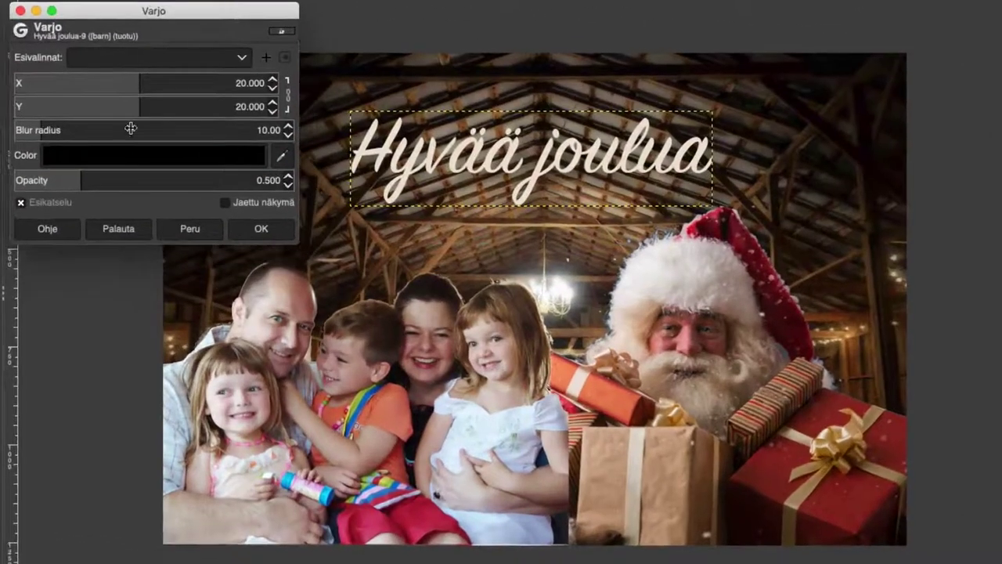
{"action": "left_click", "coordinate": [97, 181]}
{"action": "left_click_drag", "start_coordinate": [250, 180], "coordinate": [792, 213]}
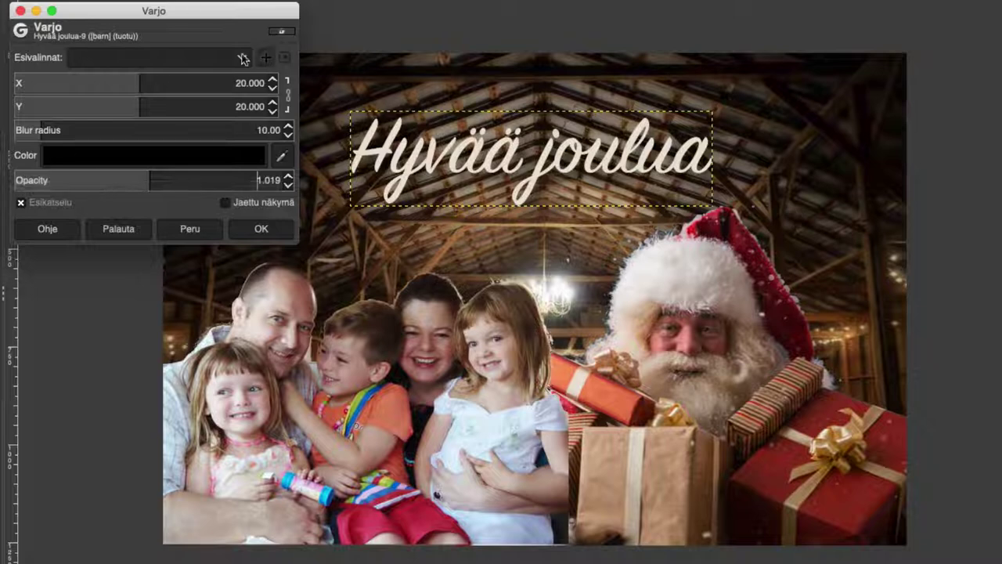
Set shadow X and Y offsets to 0, blur radius 16.32, opacity 1.511, and apply
{"action": "left_click_drag", "start_coordinate": [188, 83], "coordinate": [338, 86]}
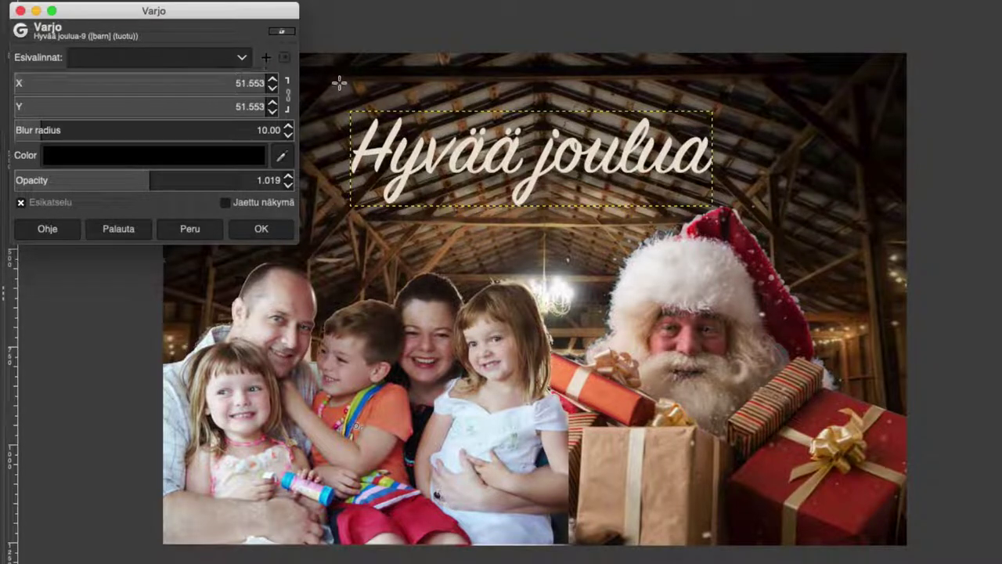
{"action": "key", "text": "Tab"}
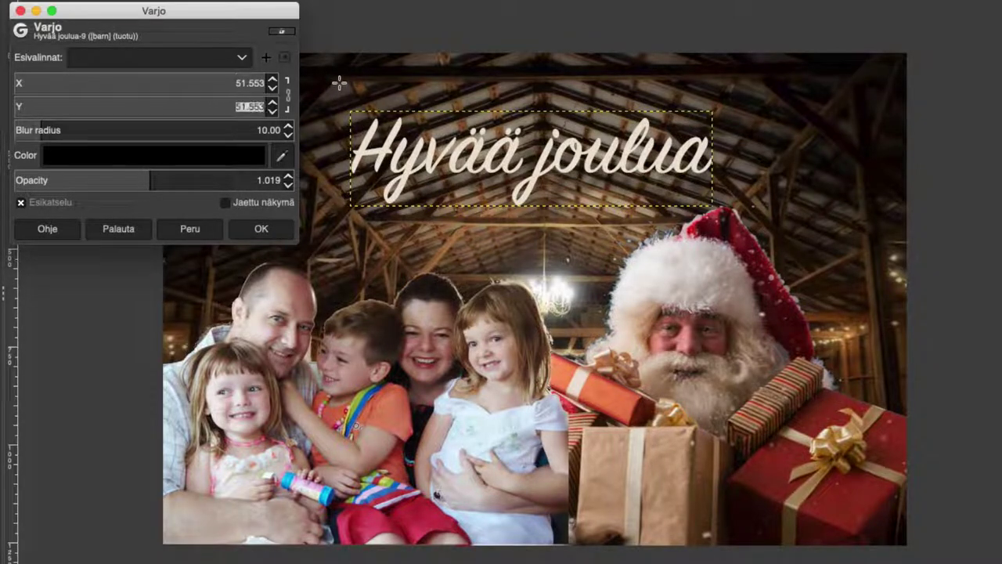
{"action": "key", "text": "shift+Tab"}
{"action": "type", "text": "0"}
{"action": "key", "text": "Tab"}
{"action": "type", "text": "0"}
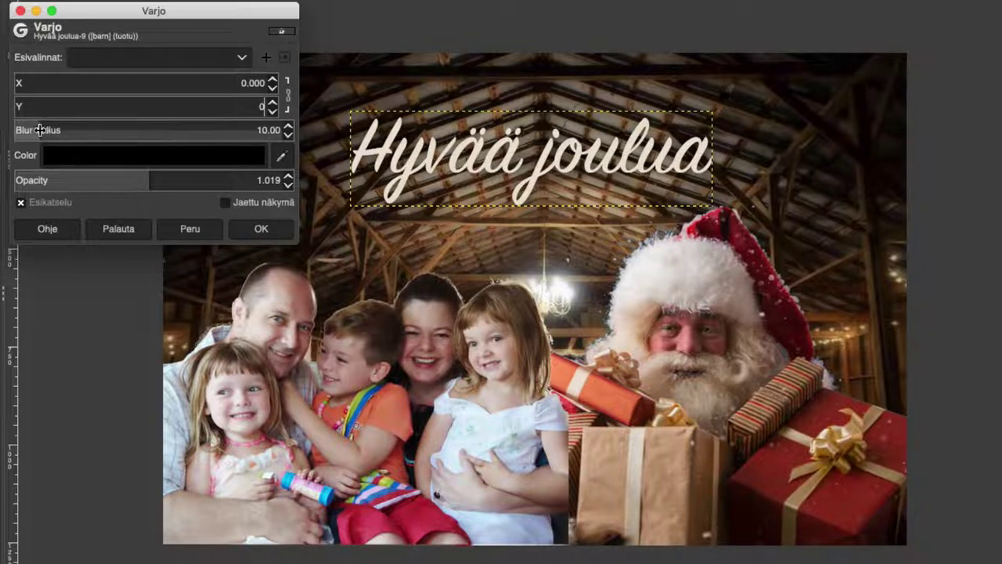
{"action": "left_click_drag", "start_coordinate": [44, 129], "coordinate": [39, 131]}
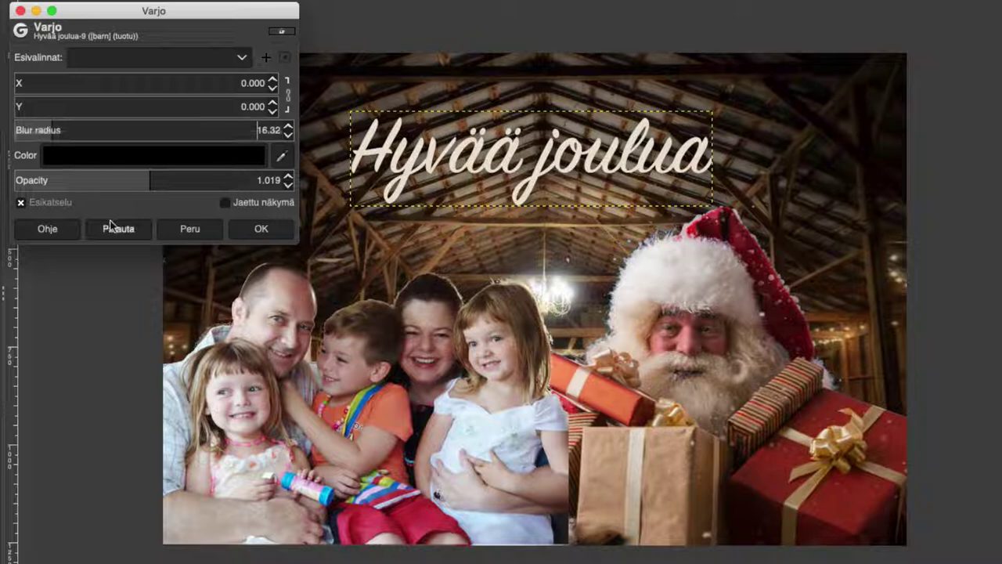
{"action": "mouse_move", "coordinate": [138, 179]}
{"action": "left_mouse_down"}
{"action": "mouse_move", "coordinate": [798, 193]}
{"action": "mouse_move", "coordinate": [134, 183]}
{"action": "mouse_move", "coordinate": [463, 189]}
{"action": "left_mouse_up"}
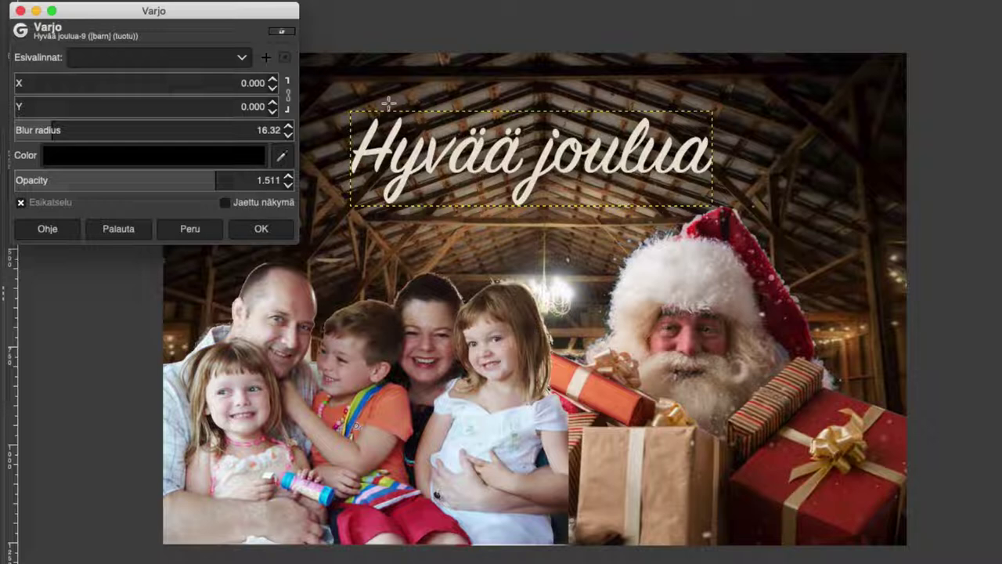
{"action": "left_click", "coordinate": [269, 228]}
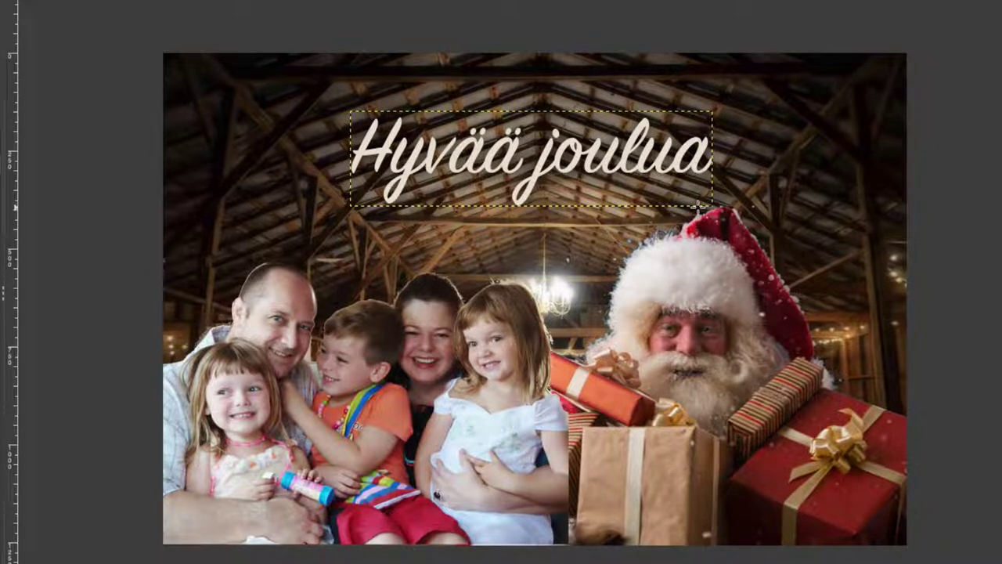
Erase a band across Santa's eyes on the santa.png layer, then fit the card in view
{"action": "scroll", "coordinate": [699, 205], "scroll_direction": "up", "scroll_amount": 2}
{"action": "scroll", "coordinate": [697, 207], "scroll_direction": "up", "scroll_amount": 5}
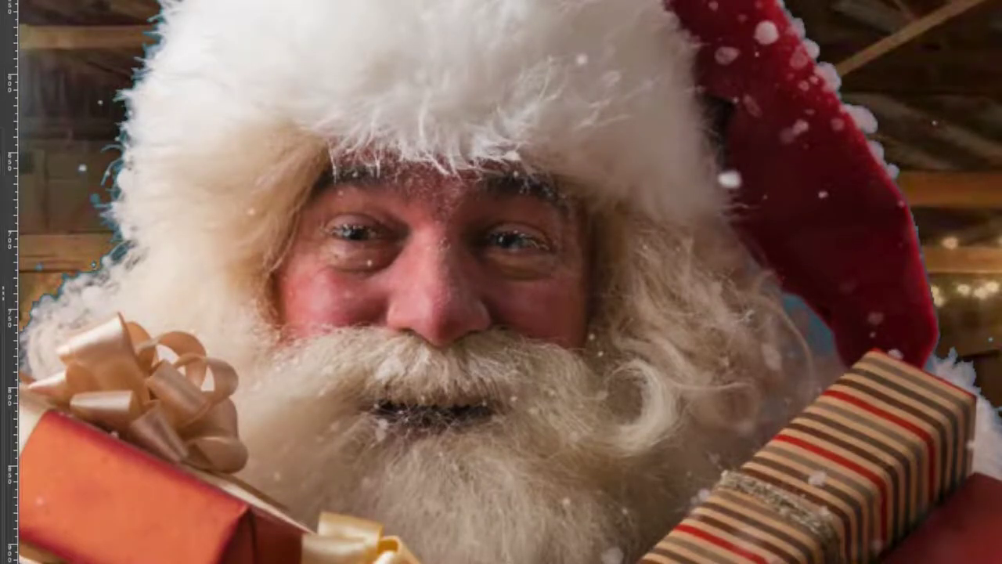
{"action": "right_click", "coordinate": [420, 253]}
{"action": "key", "text": "Escape"}
{"action": "mouse_move", "coordinate": [402, 258]}
{"action": "left_mouse_down"}
{"action": "mouse_move", "coordinate": [405, 201]}
{"action": "mouse_move", "coordinate": [364, 205]}
{"action": "left_mouse_up"}
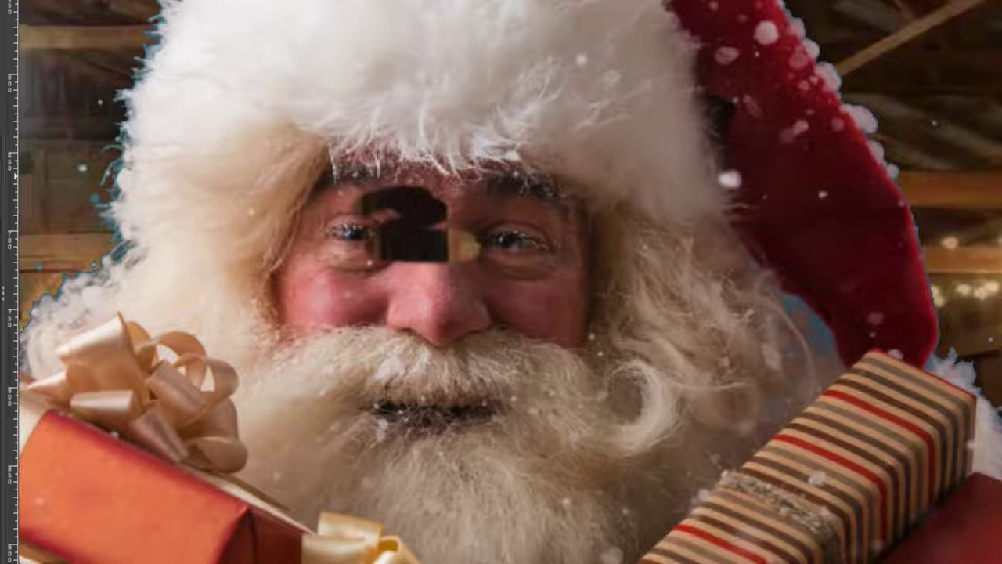
{"action": "mouse_move", "coordinate": [387, 250]}
{"action": "left_mouse_down"}
{"action": "mouse_move", "coordinate": [341, 218]}
{"action": "mouse_move", "coordinate": [430, 206]}
{"action": "mouse_move", "coordinate": [523, 209]}
{"action": "mouse_move", "coordinate": [572, 266]}
{"action": "mouse_move", "coordinate": [532, 301]}
{"action": "mouse_move", "coordinate": [465, 286]}
{"action": "mouse_move", "coordinate": [442, 309]}
{"action": "mouse_move", "coordinate": [320, 299]}
{"action": "mouse_move", "coordinate": [317, 291]}
{"action": "mouse_move", "coordinate": [486, 252]}
{"action": "mouse_move", "coordinate": [399, 253]}
{"action": "mouse_move", "coordinate": [356, 241]}
{"action": "left_mouse_up"}
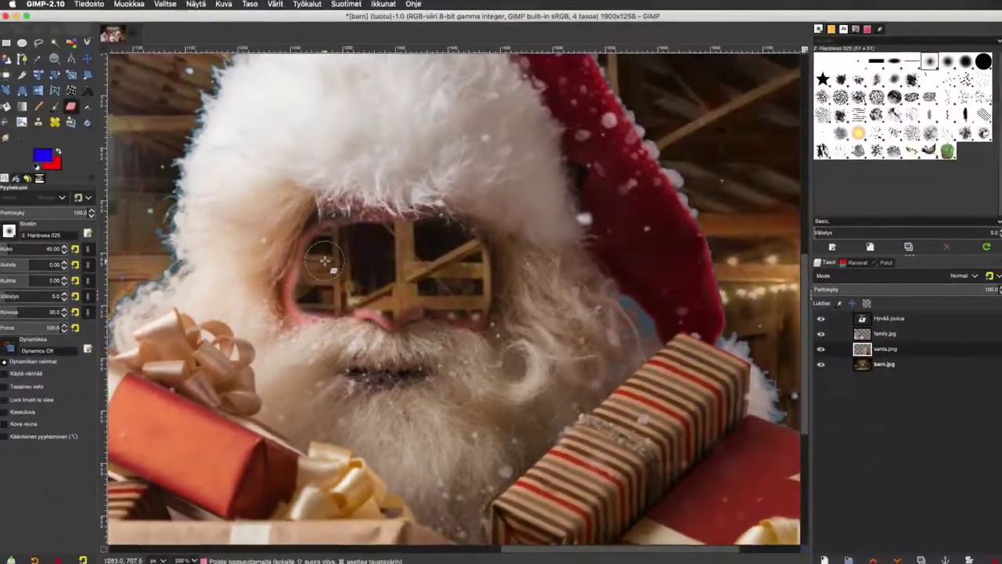
{"action": "key", "text": "shift+2"}
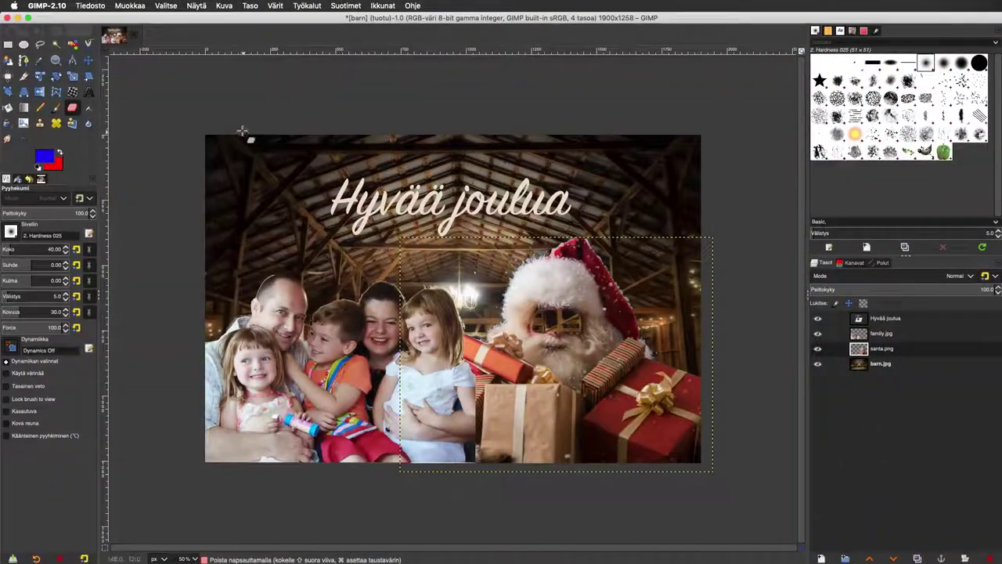
Open the selfie peter.jpg as a new layer, keeping its colour profile
{"action": "left_click", "coordinate": [93, 6]}
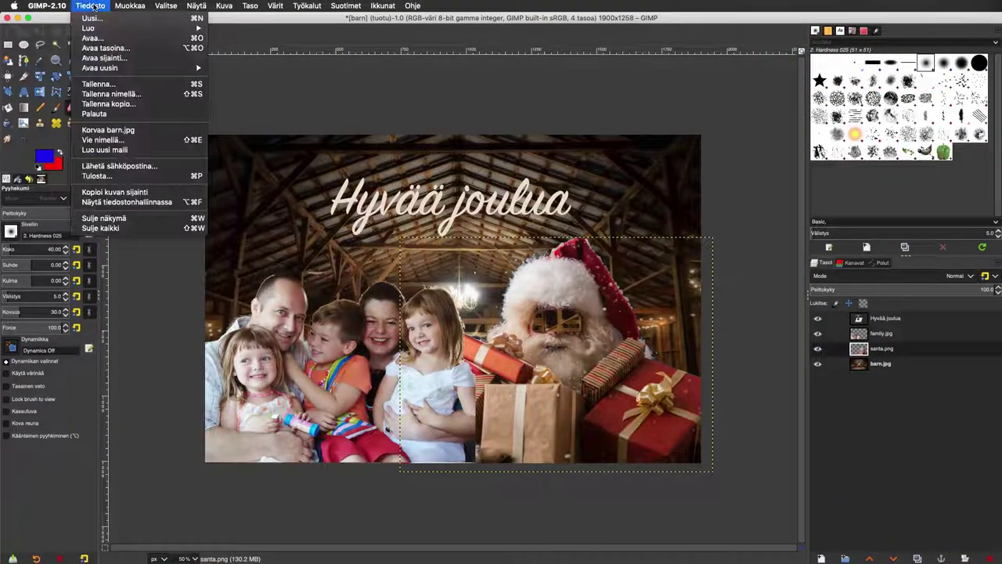
{"action": "left_click", "coordinate": [106, 48]}
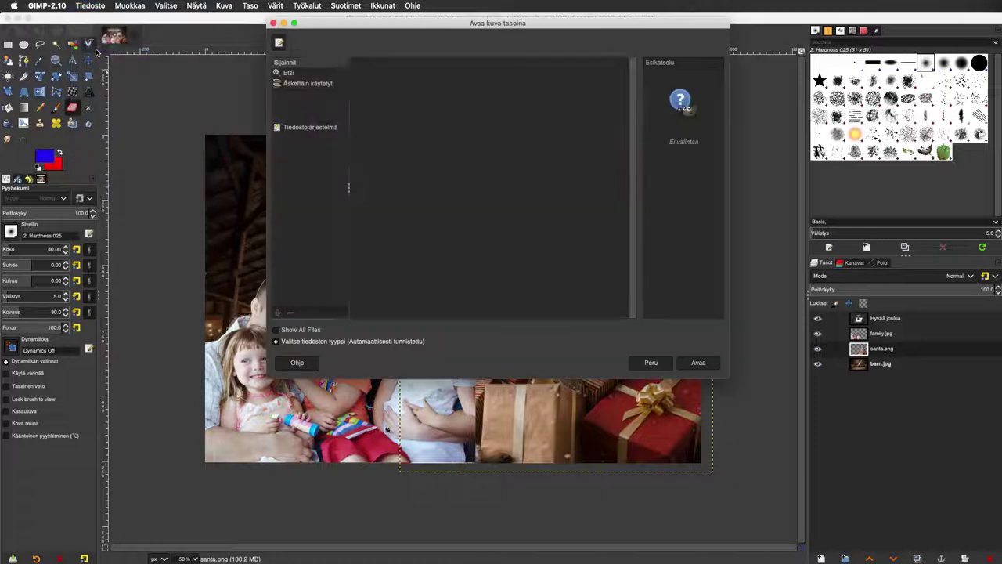
{"action": "scroll", "coordinate": [410, 245], "scroll_direction": "down", "scroll_amount": 5}
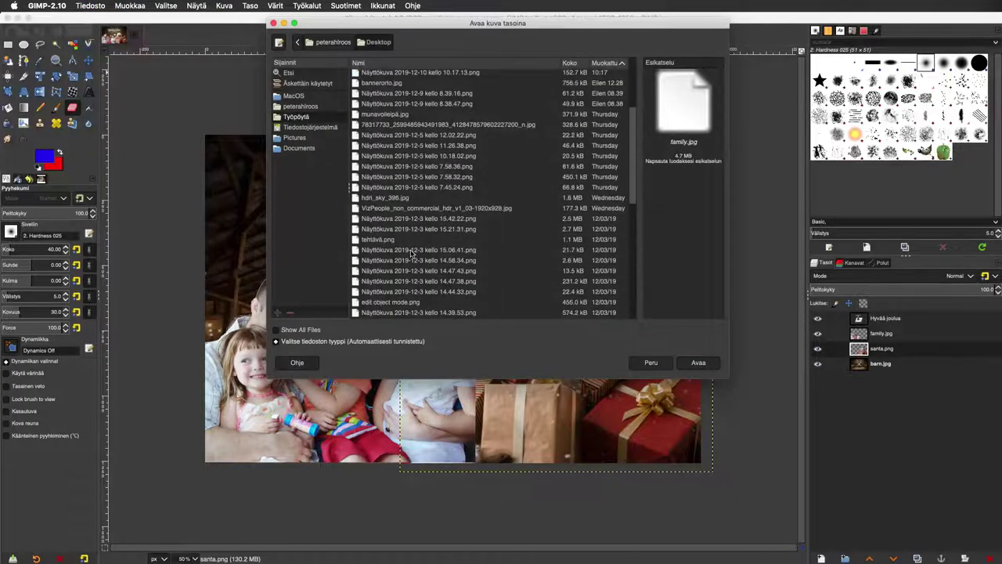
{"action": "scroll", "coordinate": [425, 237], "scroll_direction": "down", "scroll_amount": 5}
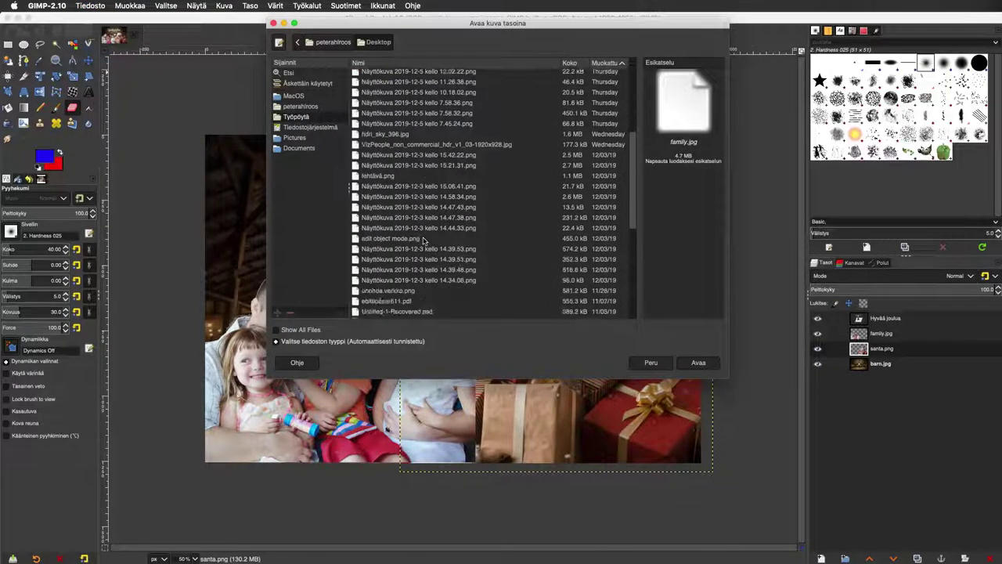
{"action": "scroll", "coordinate": [423, 240], "scroll_direction": "down", "scroll_amount": 5}
{"action": "scroll", "coordinate": [423, 250], "scroll_direction": "down", "scroll_amount": 1}
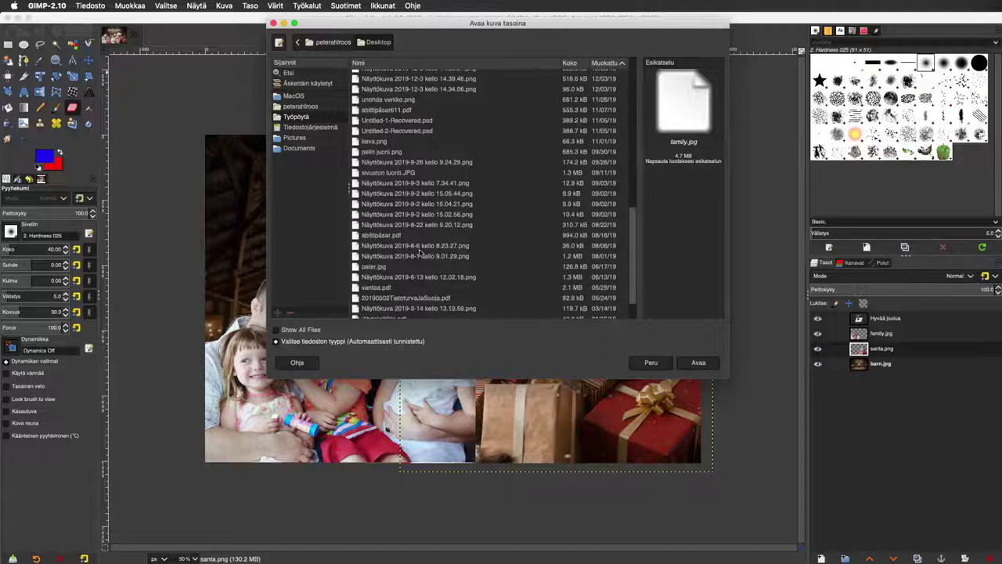
{"action": "left_click", "coordinate": [386, 268]}
{"action": "double_click", "coordinate": [385, 267]}
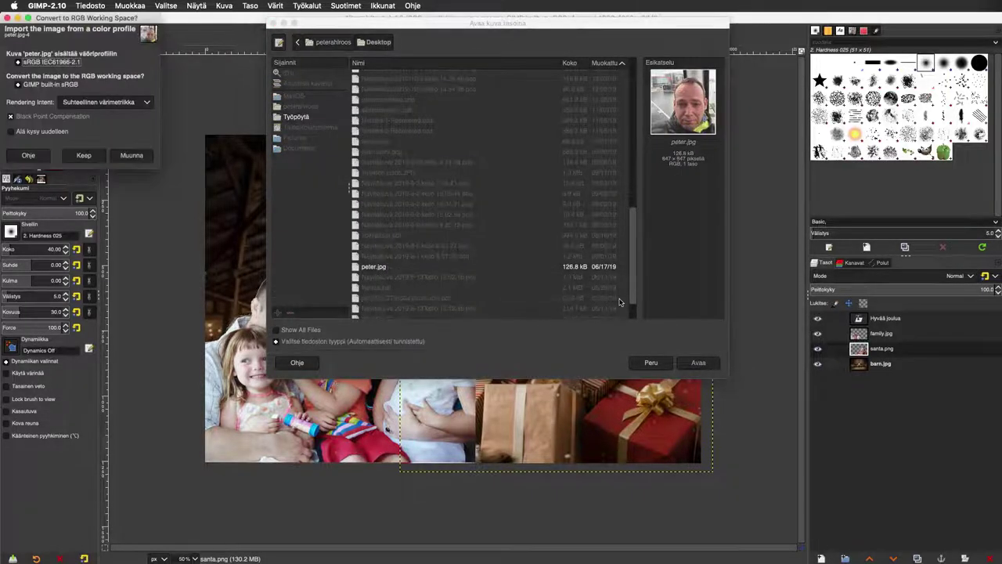
{"action": "left_click", "coordinate": [131, 155]}
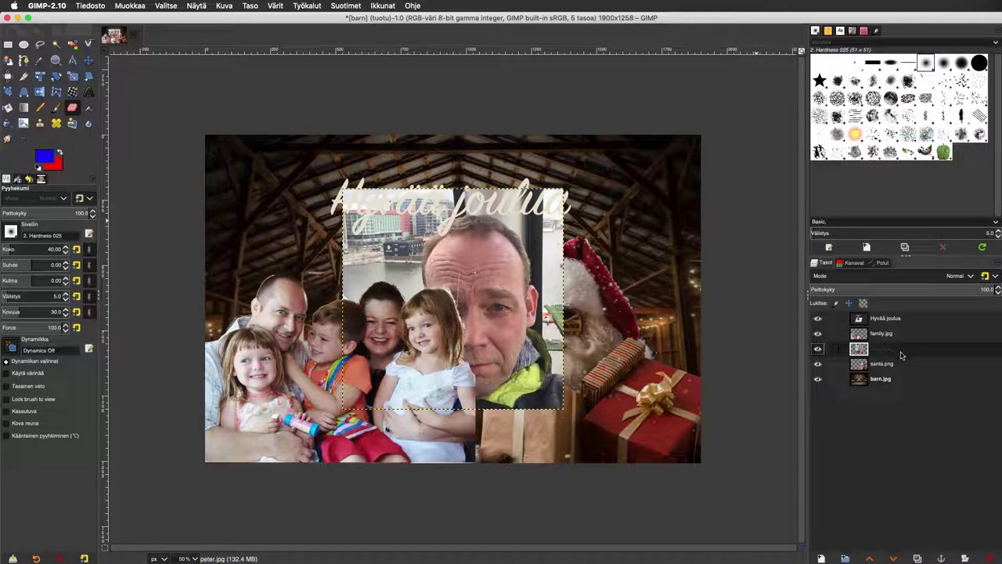
Stack peter.jpg above family.jpg at 49.7 opacity and select the Scale tool
{"action": "left_click_drag", "start_coordinate": [900, 355], "coordinate": [901, 369]}
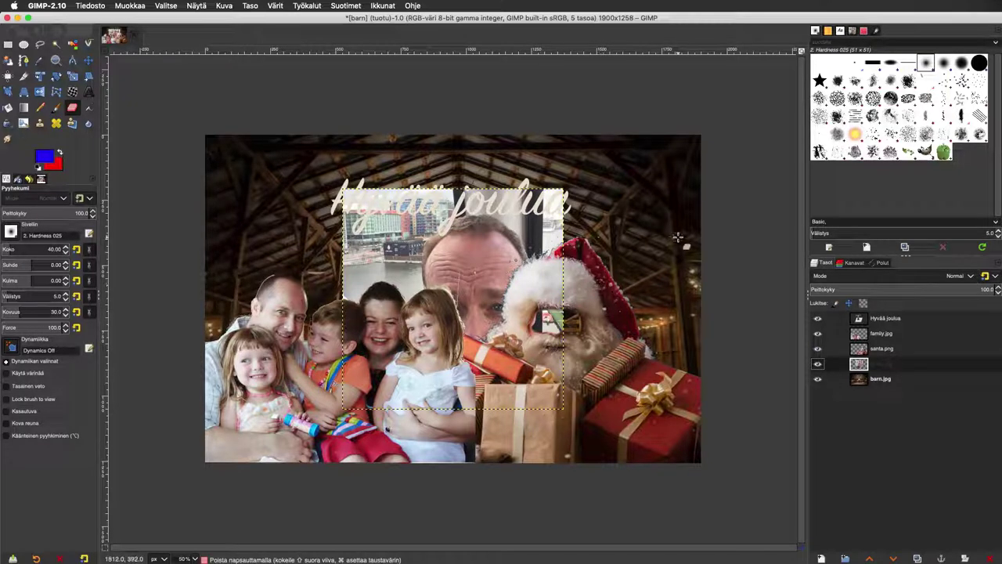
{"action": "key", "text": "minus"}
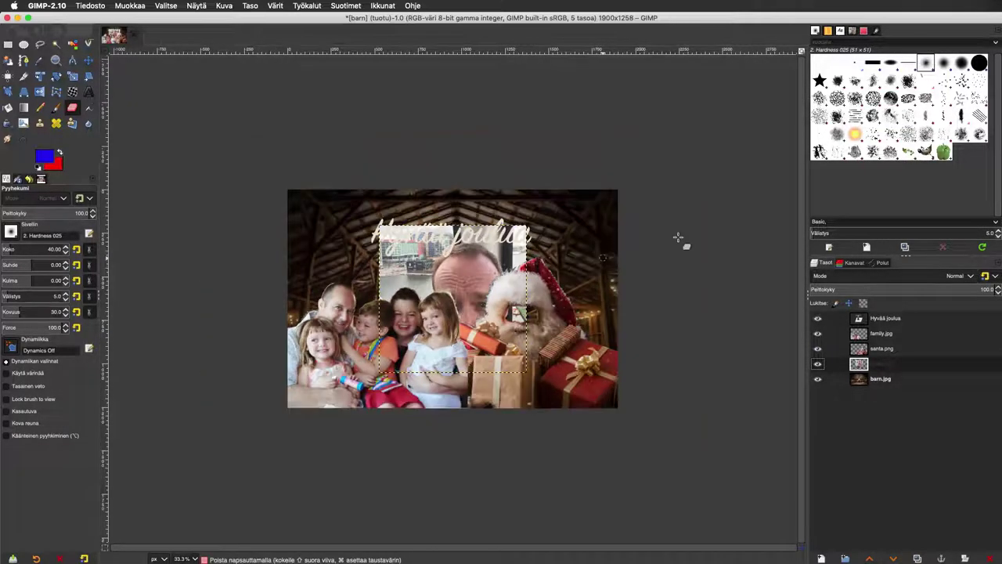
{"action": "key", "text": "plus"}
{"action": "key", "text": "plus"}
{"action": "key", "text": "plus"}
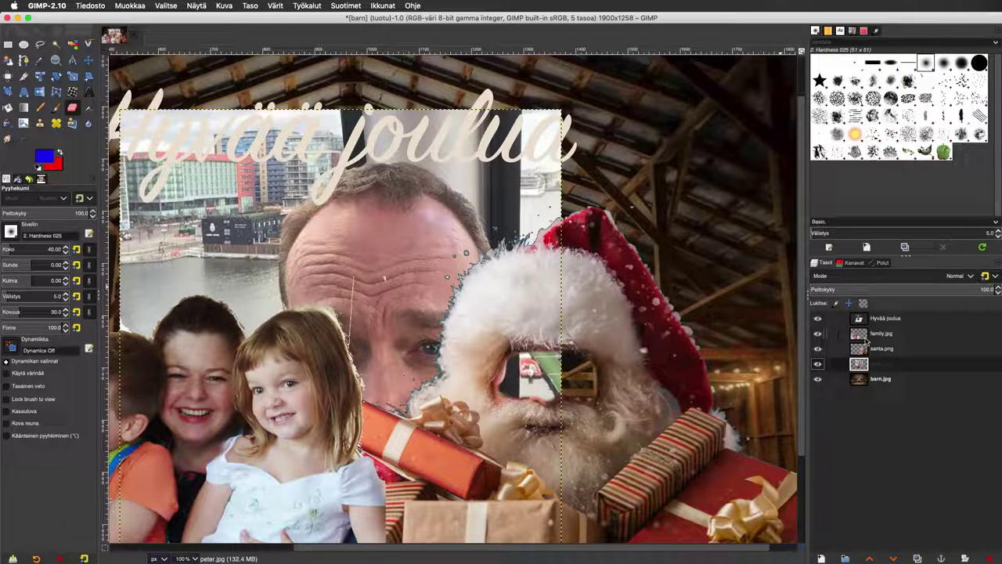
{"action": "left_click_drag", "start_coordinate": [890, 365], "coordinate": [890, 346]}
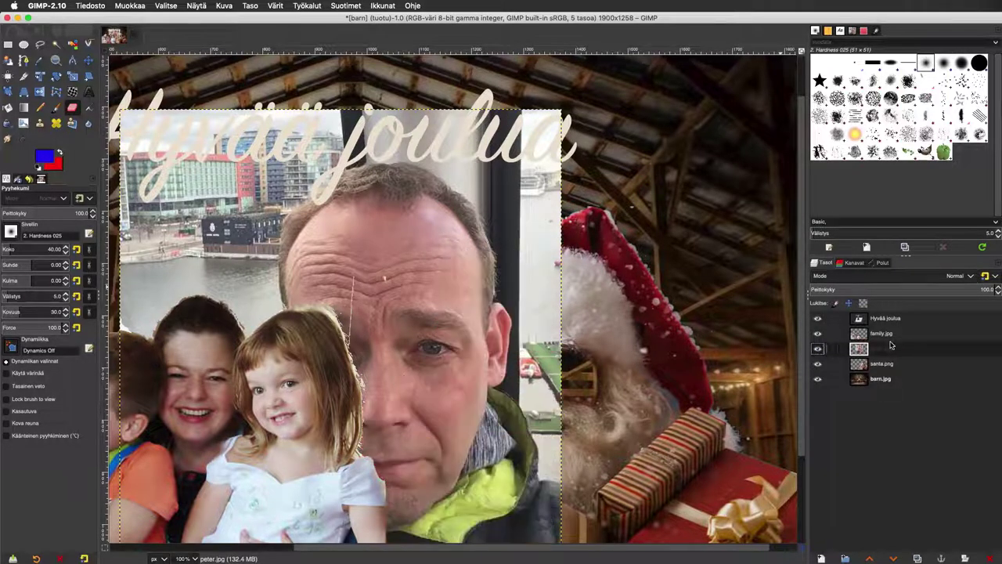
{"action": "left_click_drag", "start_coordinate": [890, 345], "coordinate": [890, 329]}
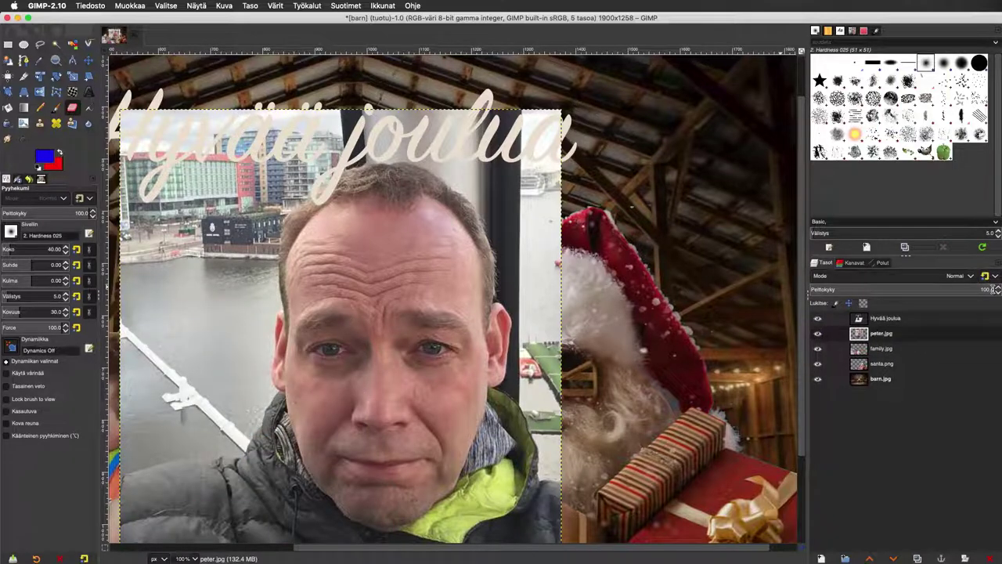
{"action": "left_click", "coordinate": [902, 288]}
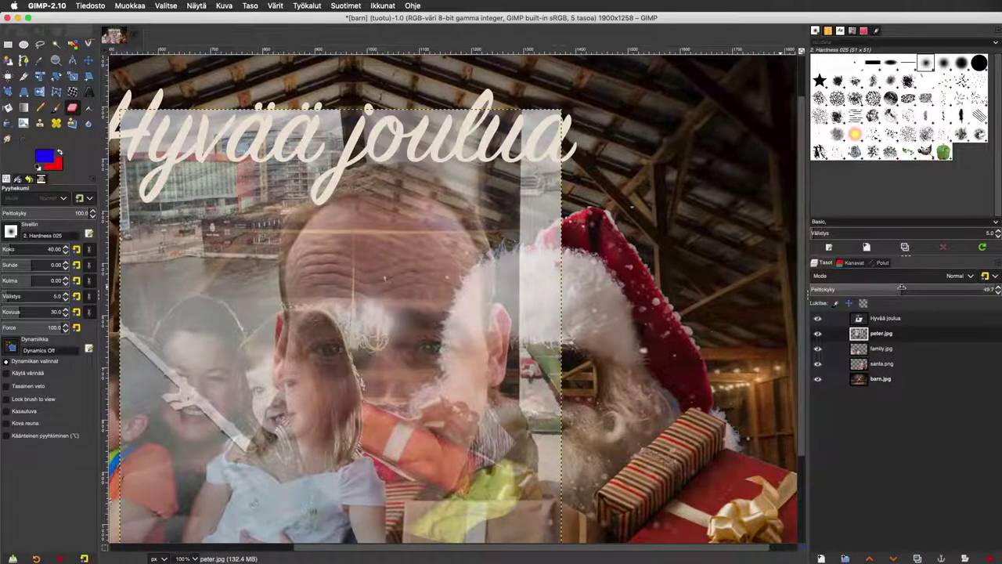
{"action": "left_click", "coordinate": [72, 76]}
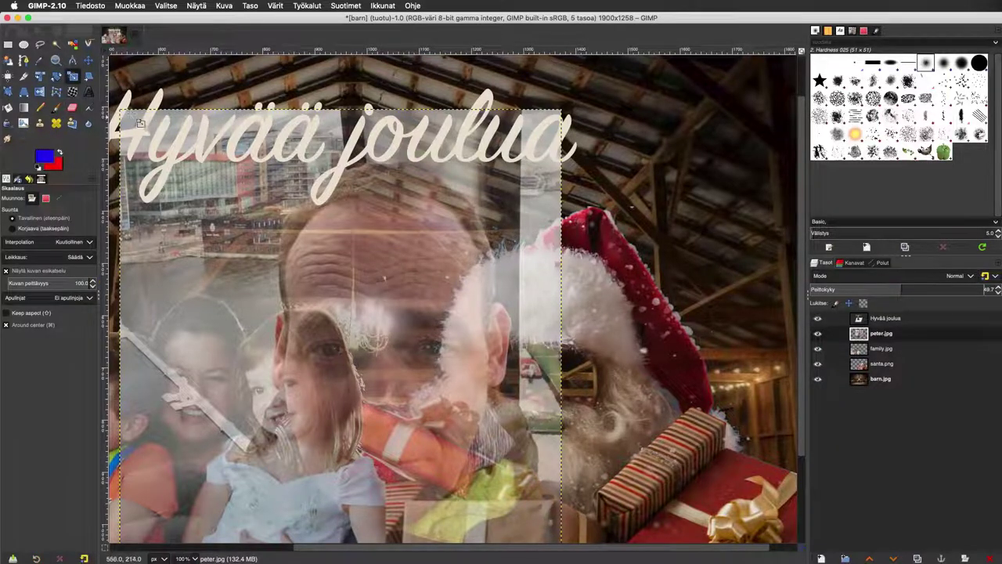
Scale peter.jpg to about 418×388 px, placing the man's face over Santa's face
{"action": "mouse_move", "coordinate": [133, 117]}
{"action": "left_mouse_down"}
{"action": "mouse_move", "coordinate": [212, 171]}
{"action": "mouse_move", "coordinate": [324, 303]}
{"action": "left_mouse_up"}
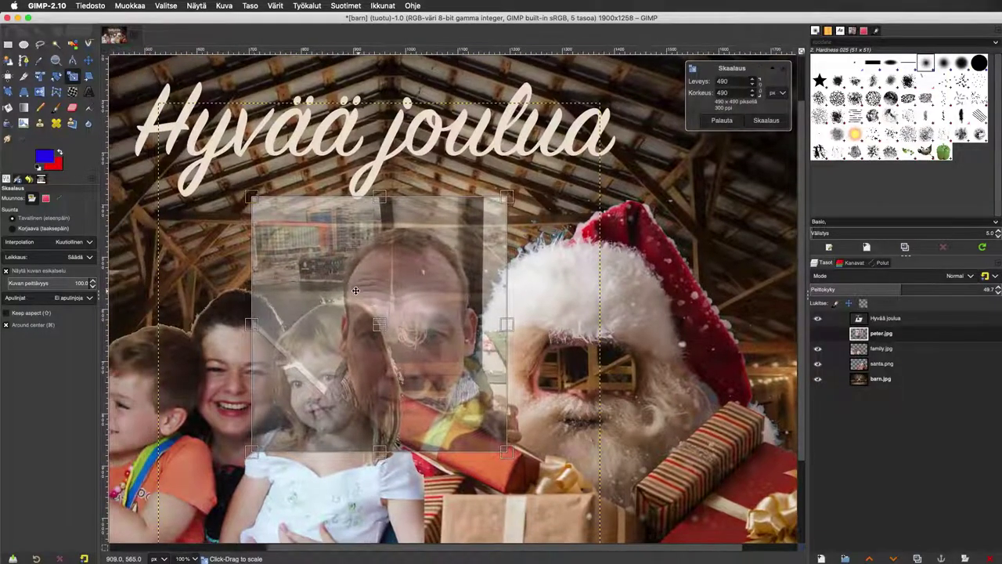
{"action": "left_click_drag", "start_coordinate": [415, 263], "coordinate": [436, 259]}
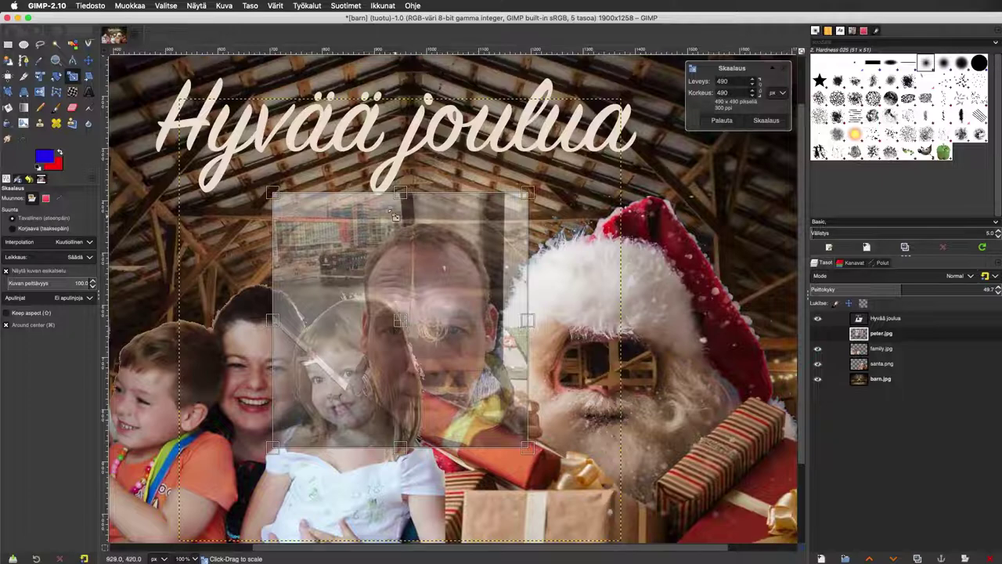
{"action": "left_click_drag", "start_coordinate": [400, 321], "coordinate": [593, 360]}
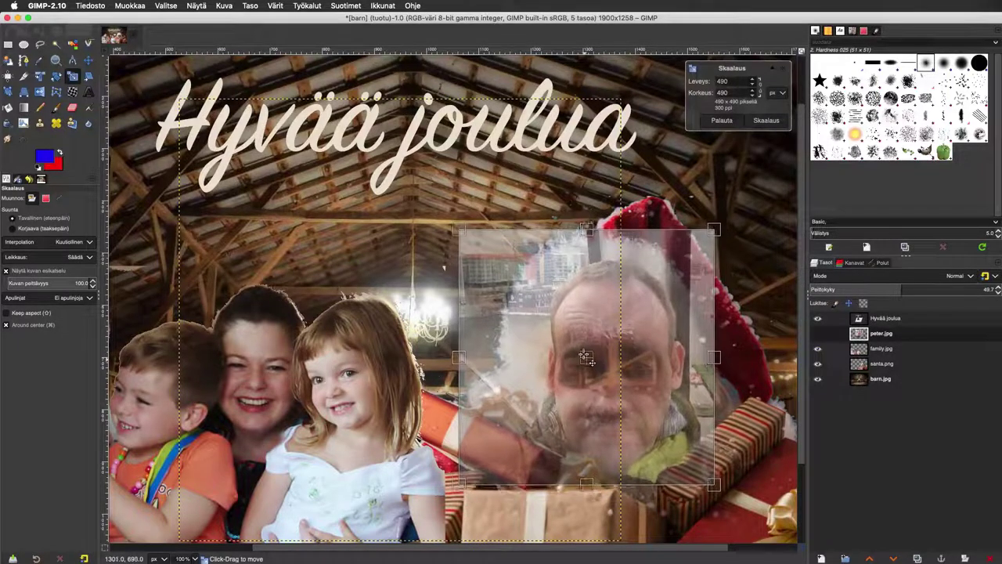
{"action": "left_click_drag", "start_coordinate": [587, 354], "coordinate": [587, 347]}
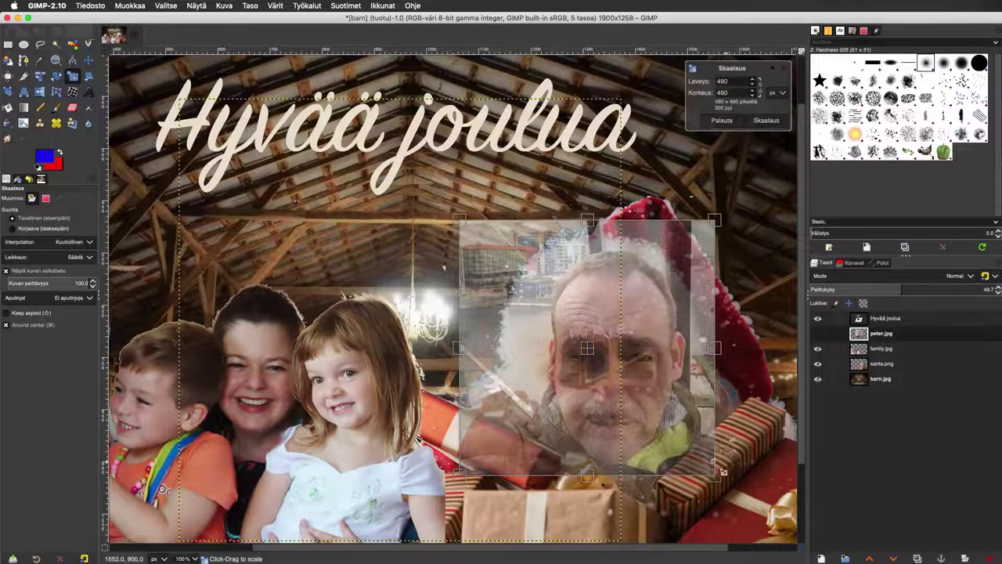
{"action": "left_click_drag", "start_coordinate": [723, 472], "coordinate": [688, 447]}
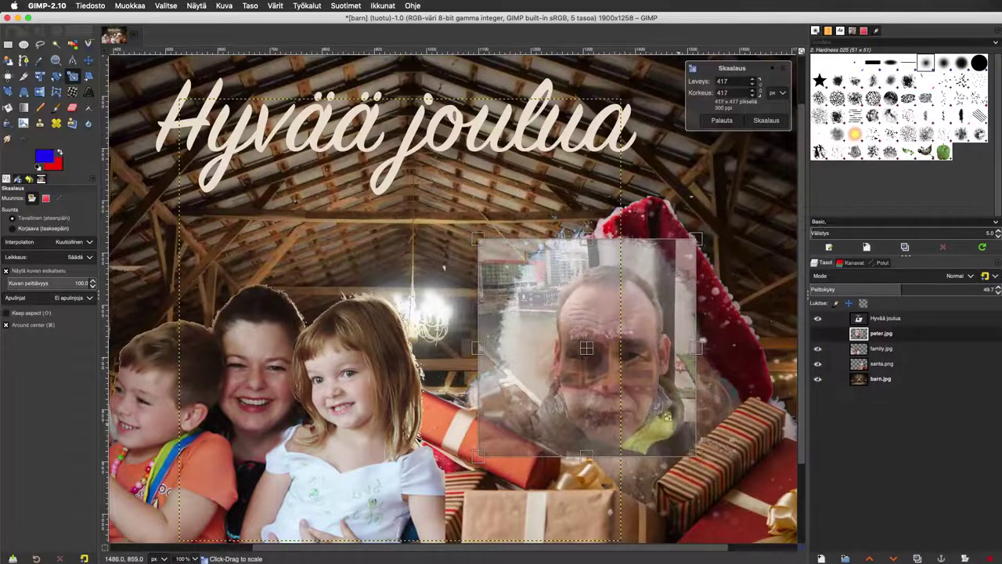
{"action": "mouse_move", "coordinate": [586, 349]}
{"action": "left_mouse_down"}
{"action": "mouse_move", "coordinate": [569, 366]}
{"action": "mouse_move", "coordinate": [586, 362]}
{"action": "mouse_move", "coordinate": [586, 352]}
{"action": "left_mouse_up"}
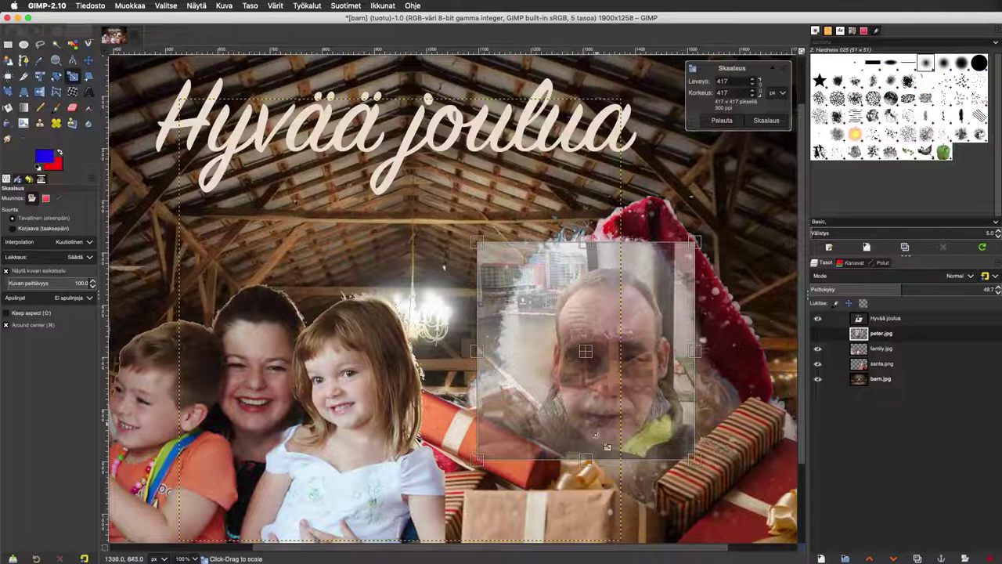
{"action": "left_click_drag", "start_coordinate": [595, 435], "coordinate": [580, 401]}
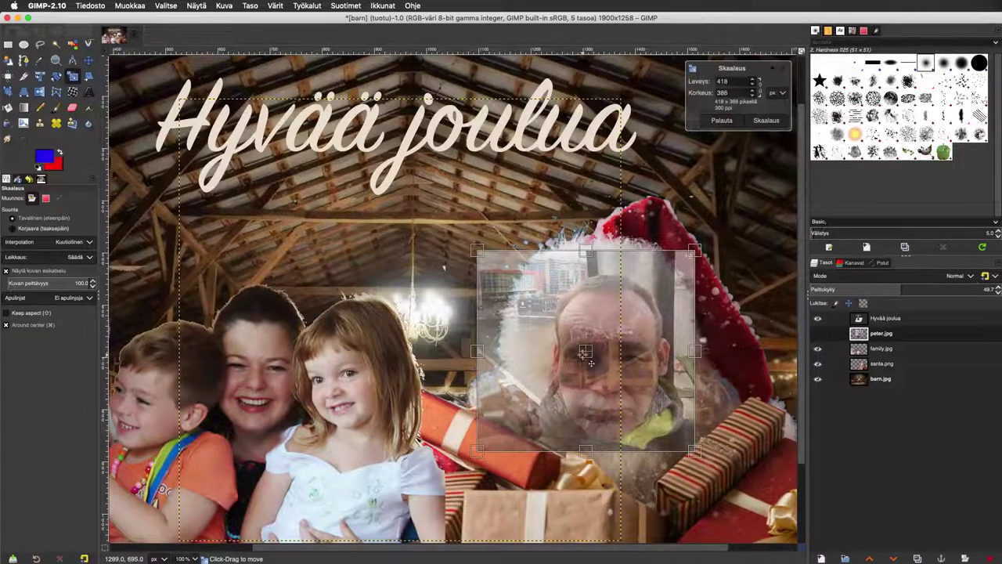
{"action": "left_click_drag", "start_coordinate": [592, 361], "coordinate": [592, 354]}
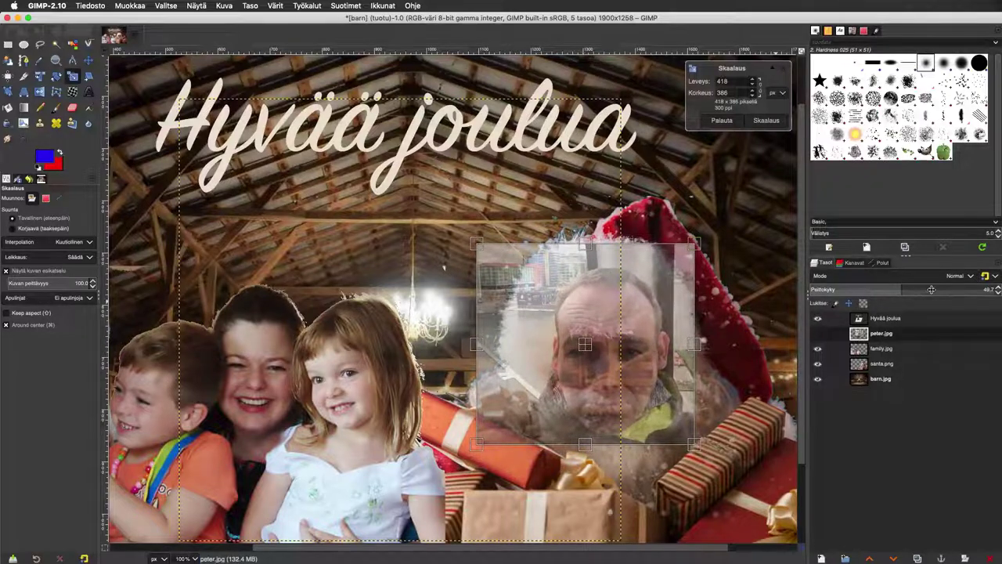
Apply the scale, move peter.jpg beneath santa.png at 100 opacity, and zoom to 200%
{"action": "left_click", "coordinate": [765, 120]}
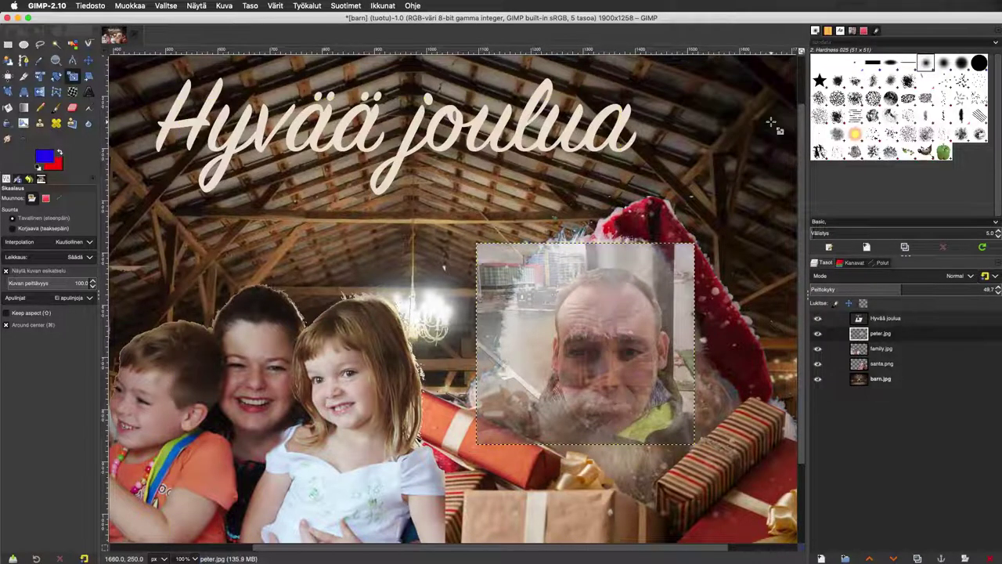
{"action": "mouse_move", "coordinate": [915, 334]}
{"action": "left_mouse_down"}
{"action": "mouse_move", "coordinate": [916, 370]}
{"action": "mouse_move", "coordinate": [878, 369]}
{"action": "left_mouse_up"}
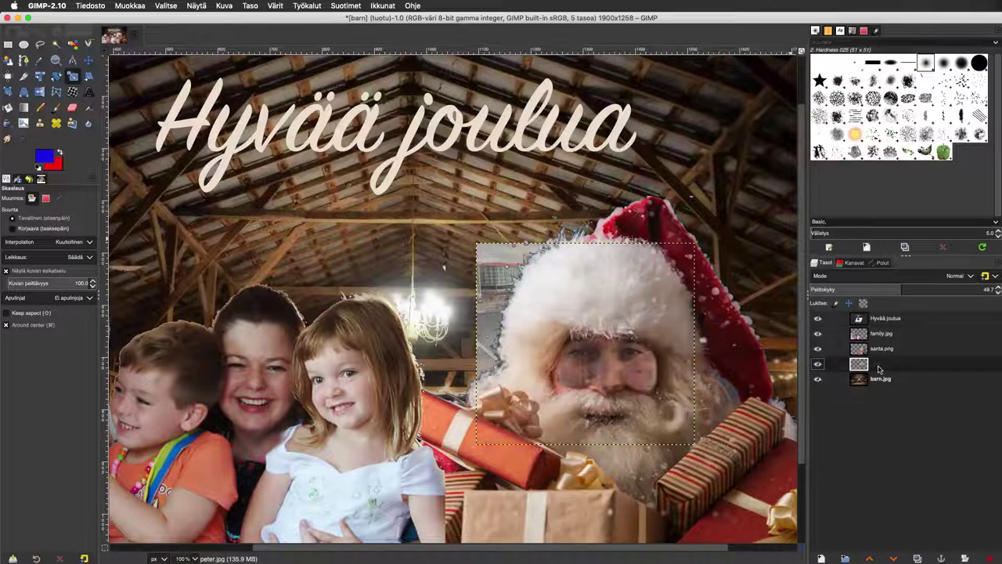
{"action": "left_click_drag", "start_coordinate": [967, 289], "coordinate": [998, 288]}
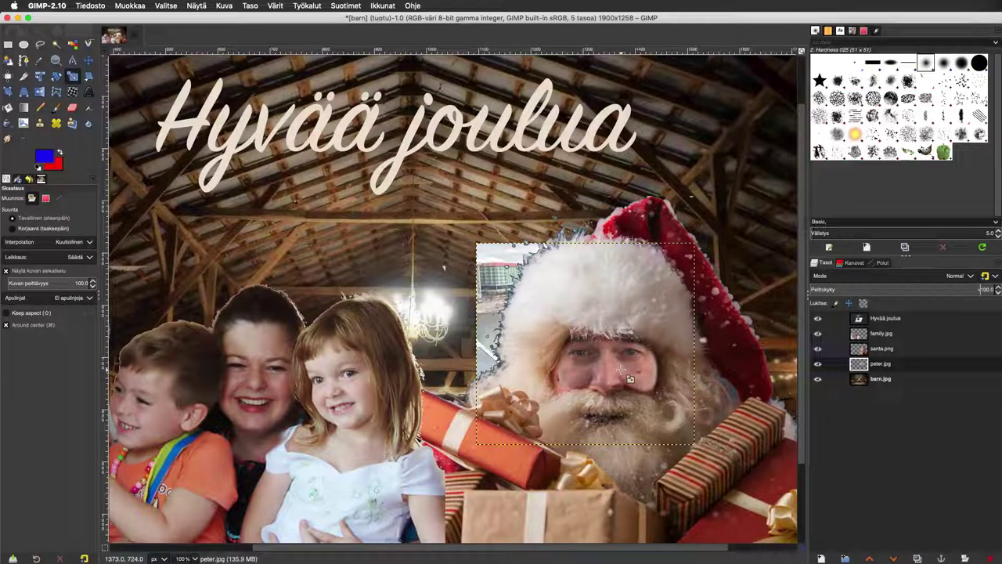
{"action": "left_click", "coordinate": [731, 387]}
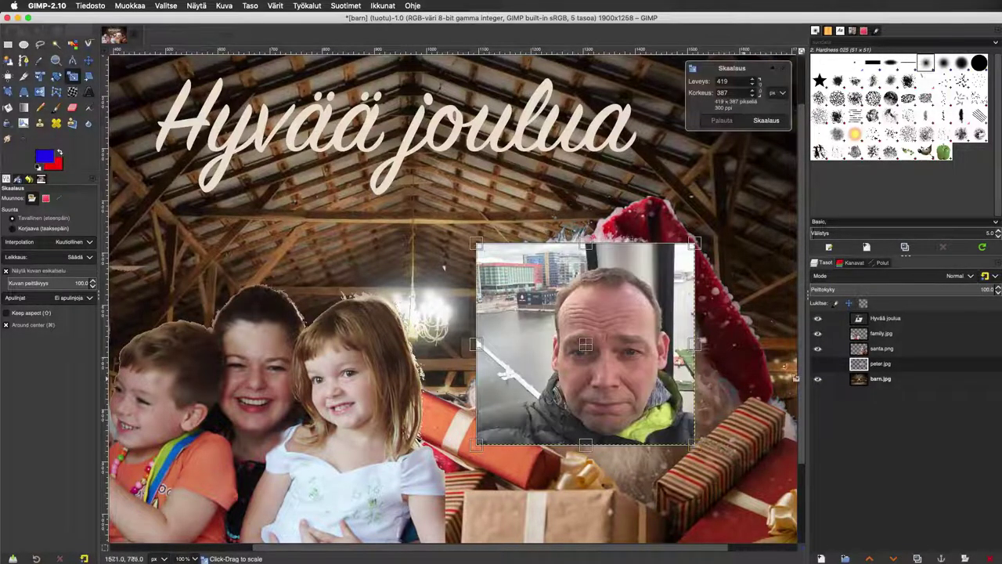
{"action": "key", "text": "Escape"}
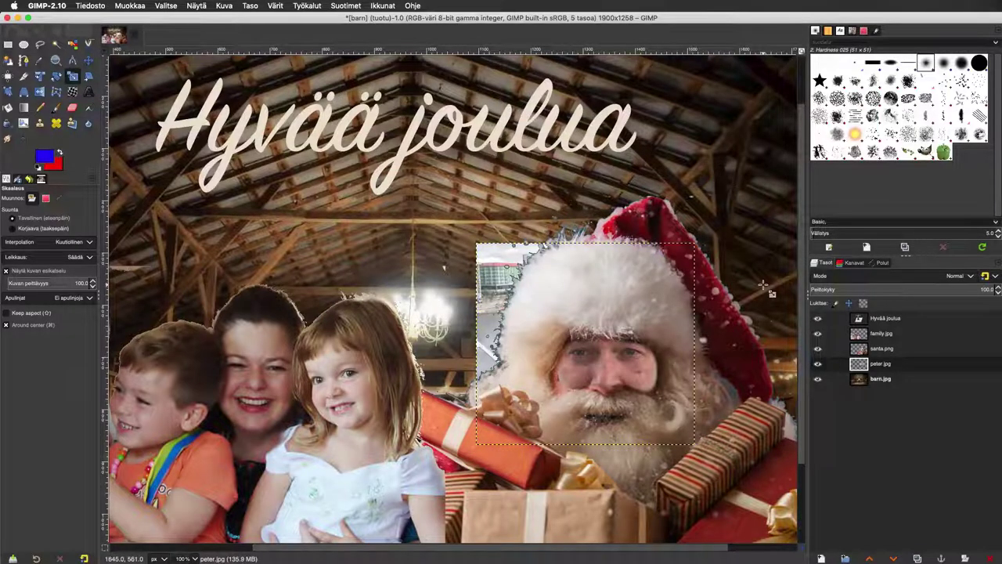
{"action": "scroll", "coordinate": [765, 286], "scroll_direction": "up", "scroll_amount": 2}
{"action": "scroll", "coordinate": [765, 286], "scroll_direction": "up", "scroll_amount": 1}
{"action": "scroll", "coordinate": [764, 285], "scroll_direction": "up", "scroll_amount": 1}
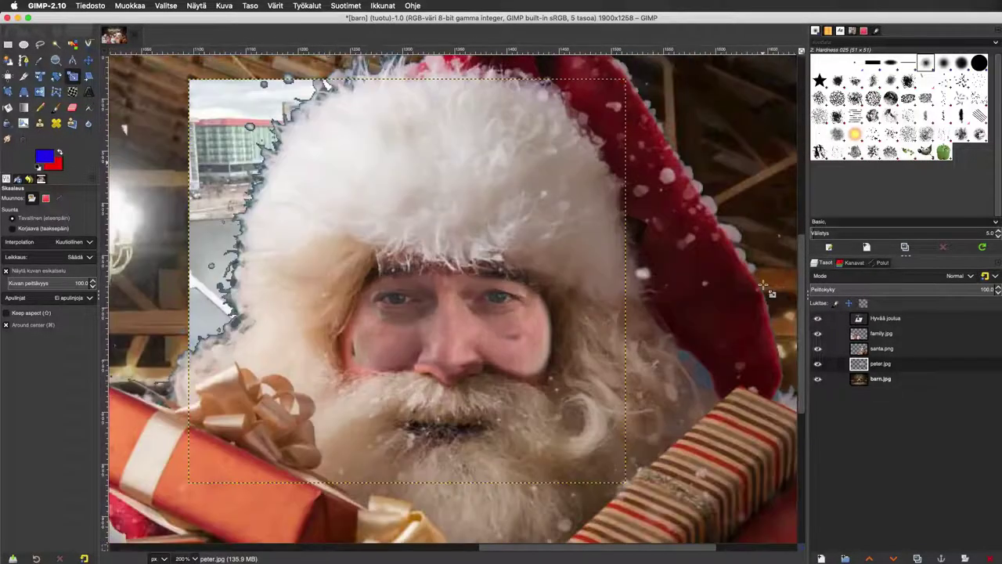
Nudge santa.png and peter.jpg slightly so the man's face lines up inside Santa's
{"action": "left_click", "coordinate": [72, 107]}
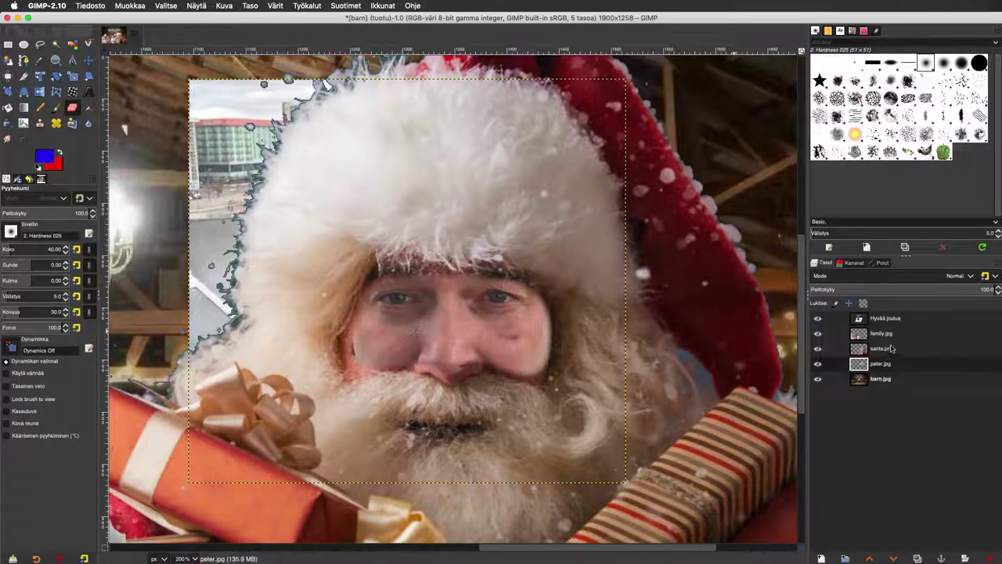
{"action": "left_click", "coordinate": [890, 347]}
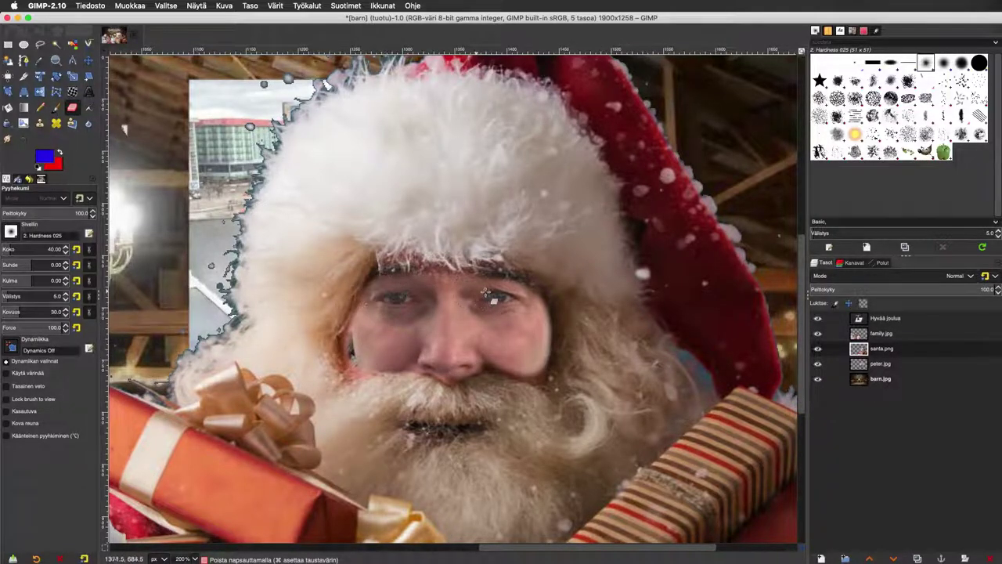
{"action": "key", "text": "m"}
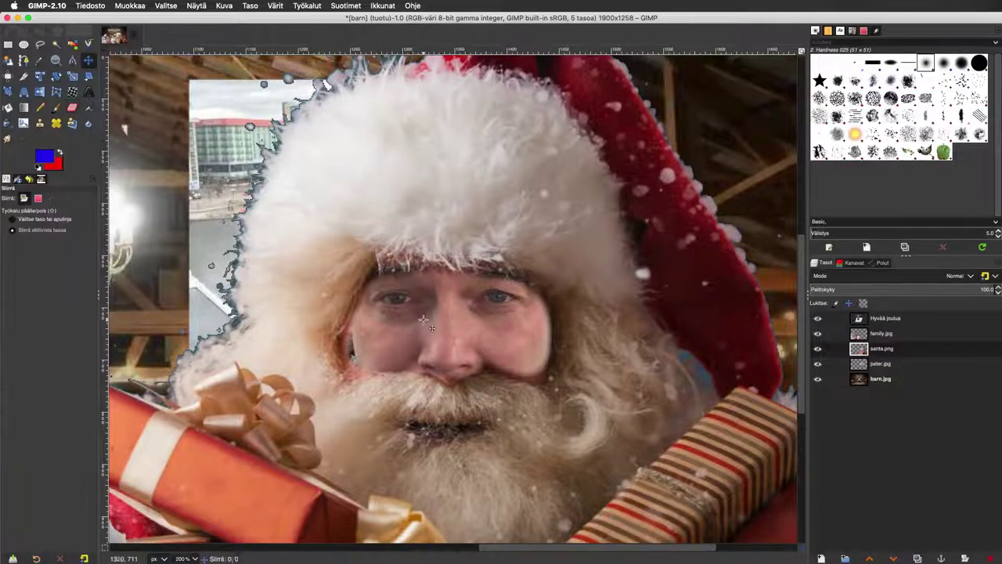
{"action": "left_click_drag", "start_coordinate": [423, 320], "coordinate": [427, 317]}
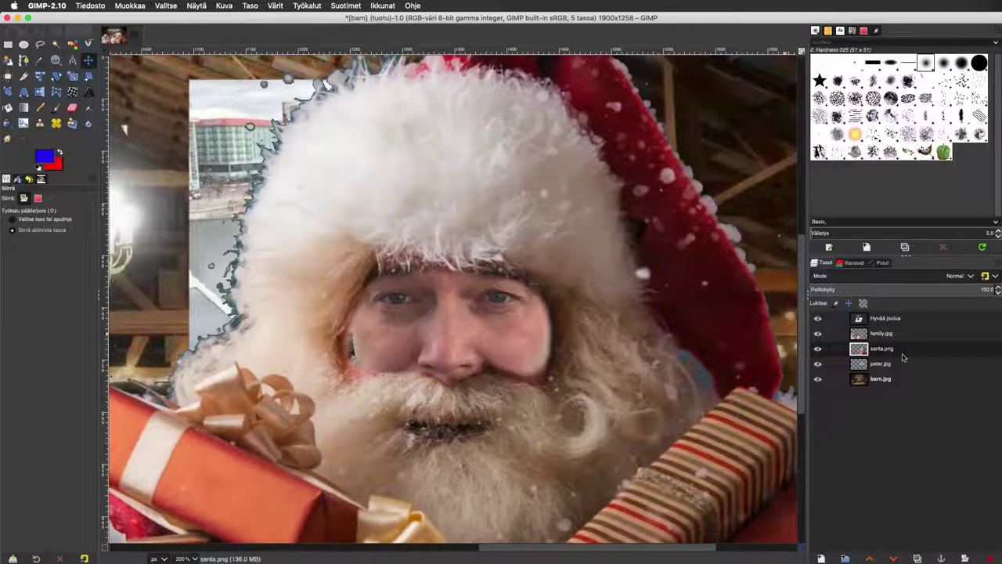
{"action": "left_click", "coordinate": [881, 364]}
{"action": "left_click_drag", "start_coordinate": [504, 347], "coordinate": [502, 356]}
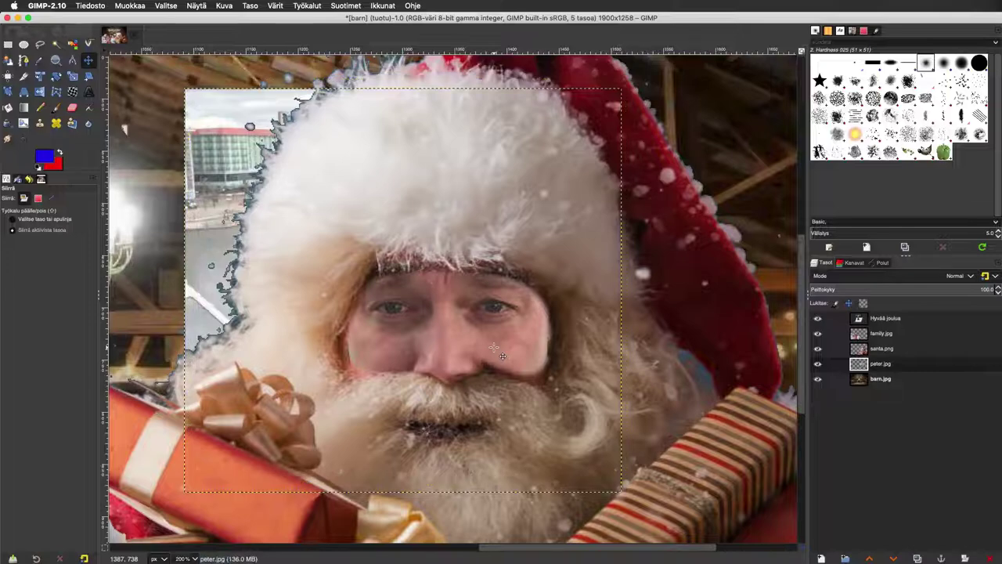
Fit the card in view and erase peter.jpg's leftover background beside Santa's hat
{"action": "key", "text": "shift+2"}
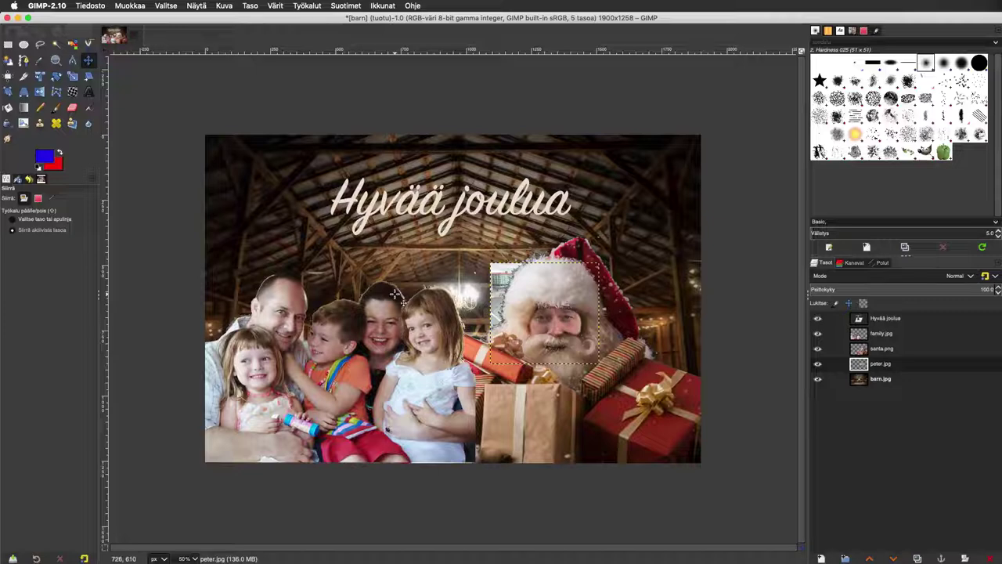
{"action": "key", "text": "e"}
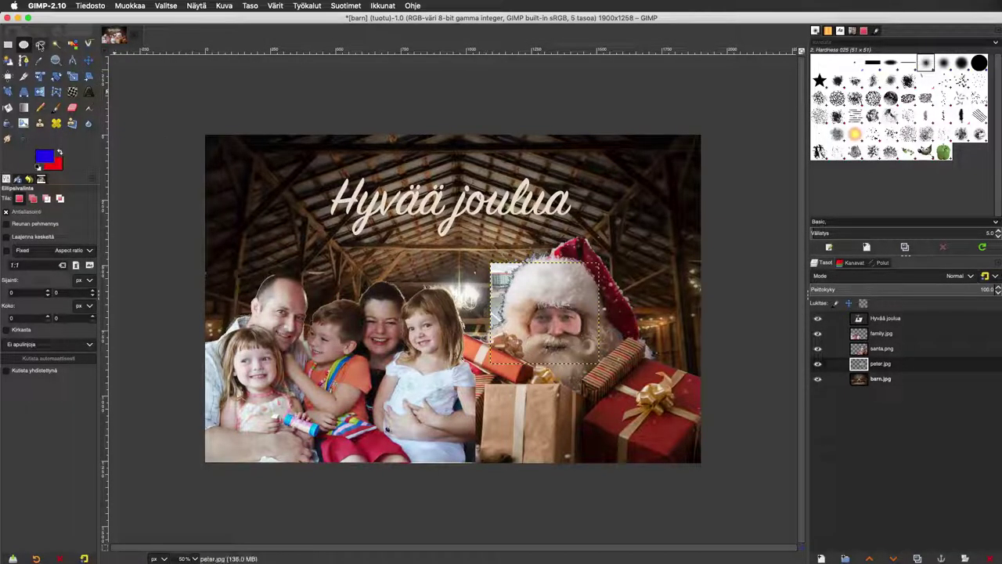
{"action": "left_click", "coordinate": [72, 108]}
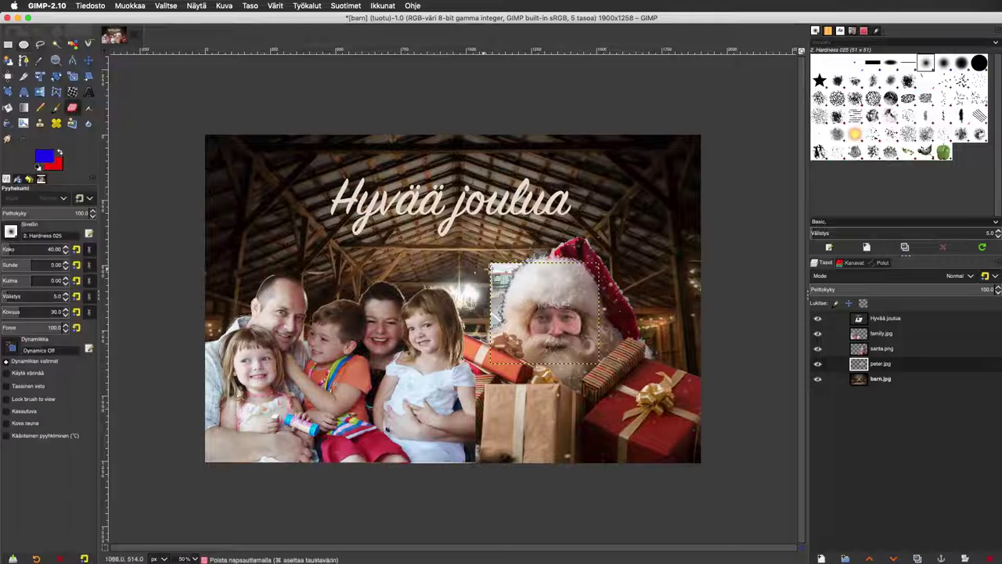
{"action": "mouse_move", "coordinate": [496, 271]}
{"action": "left_mouse_down"}
{"action": "mouse_move", "coordinate": [507, 319]}
{"action": "mouse_move", "coordinate": [532, 269]}
{"action": "left_mouse_up"}
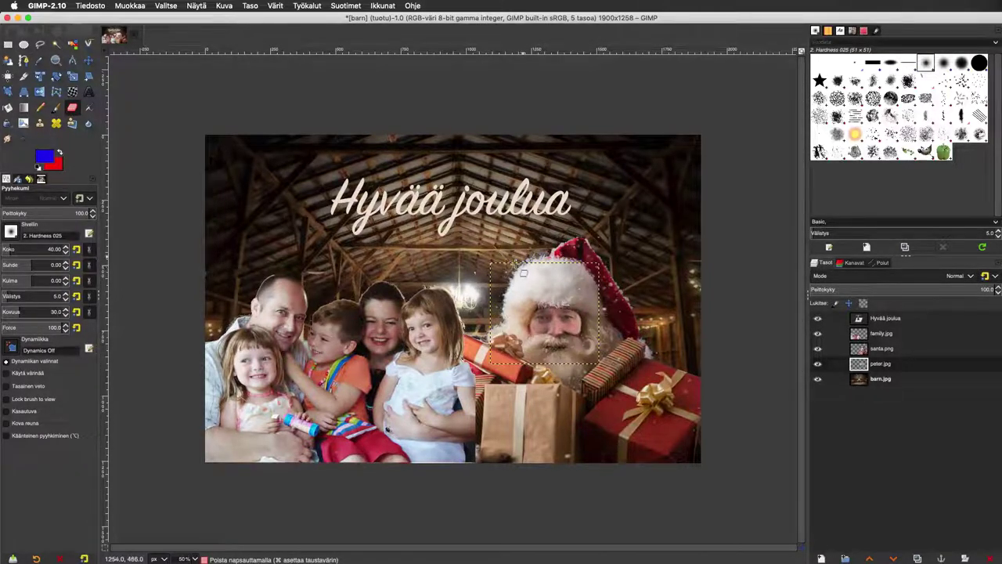